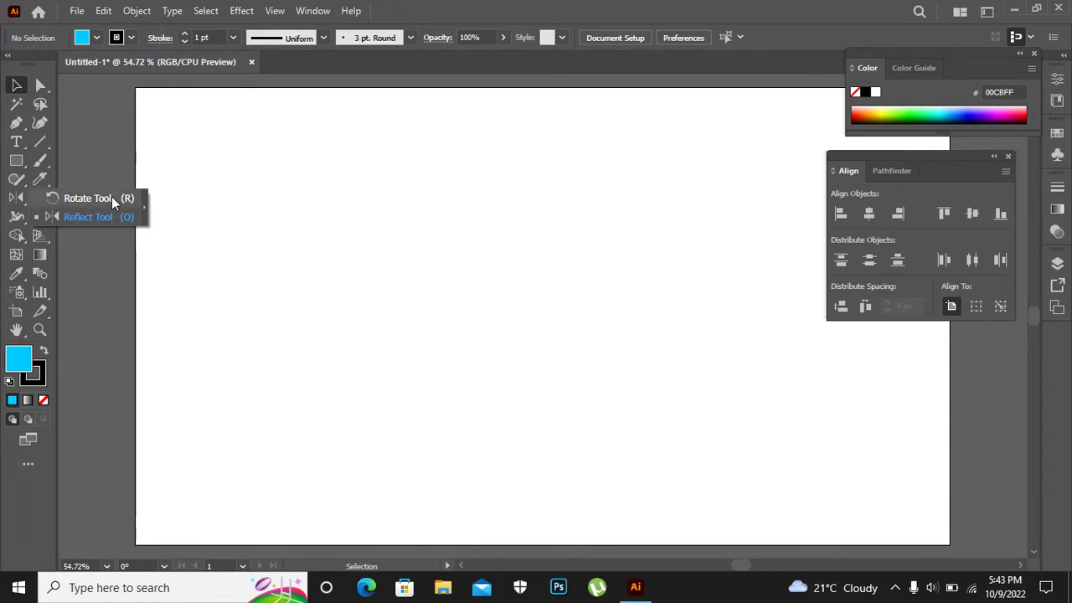
Draw a blue square in the upper middle of the artboard.
left_click(18, 159)
left_click(16, 196)
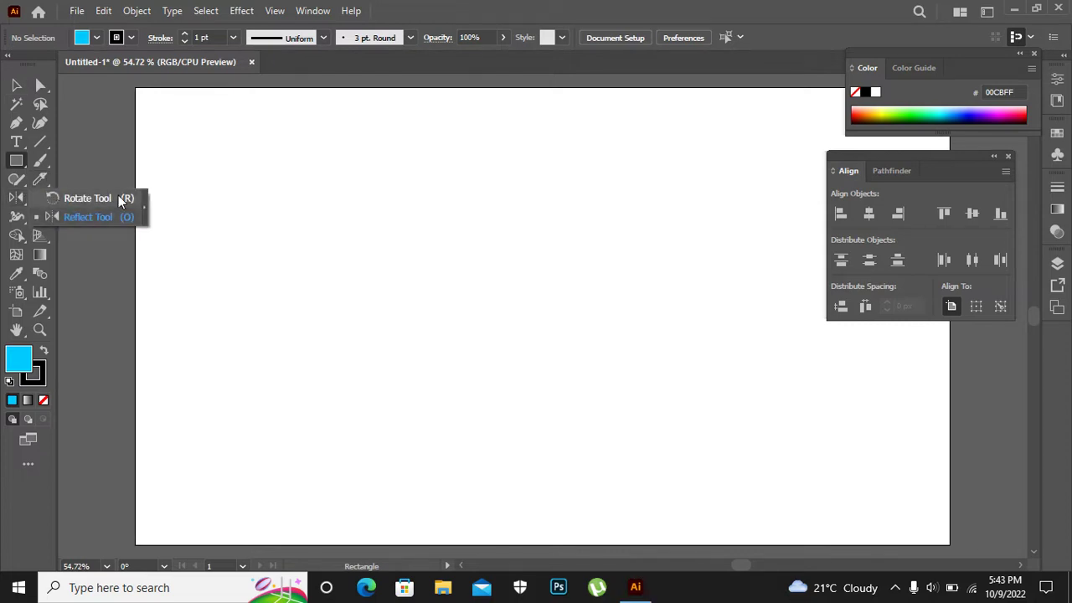
left_click(17, 161)
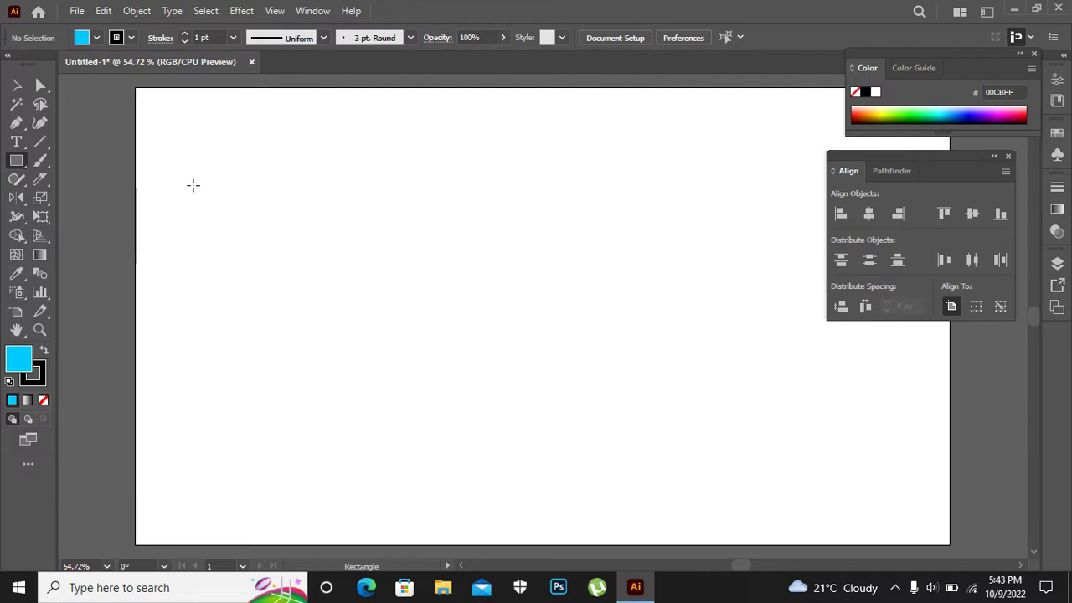
left_click_drag(450, 157, 531, 237)
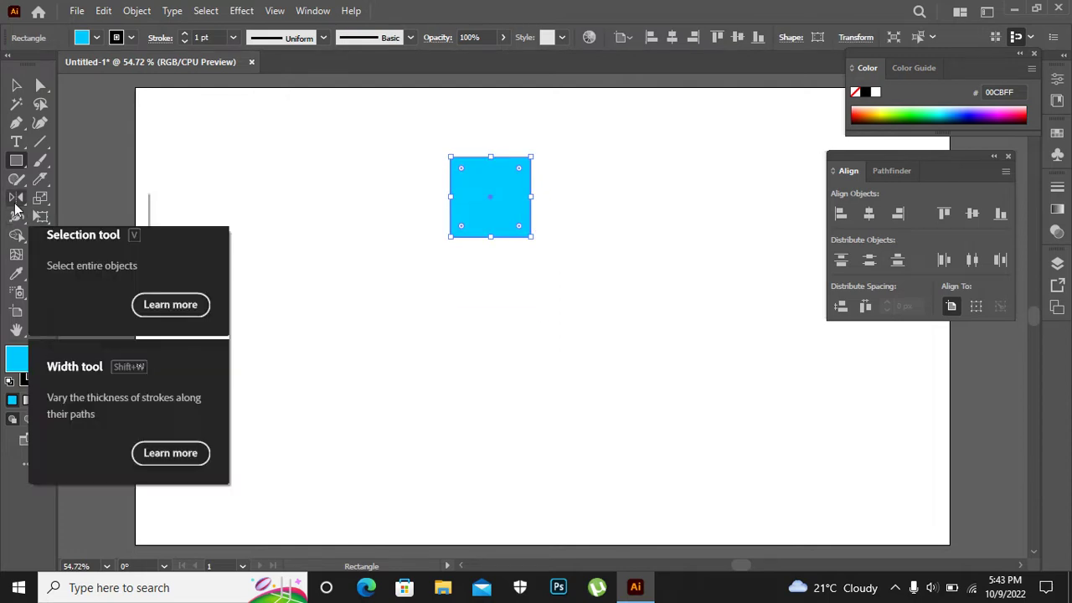
Rotate the square slightly clockwise around its own center with the Rotate tool.
key("r")
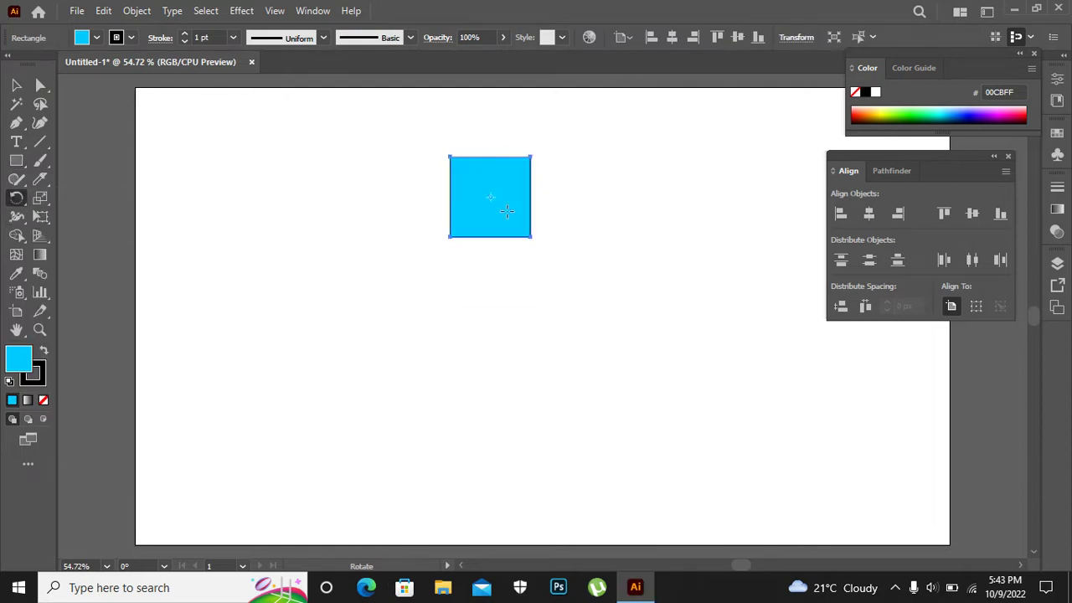
scroll(555, 285, "up", 1, "alt")
left_click_drag(558, 220, 570, 322)
scroll(545, 308, "up", 2, "alt")
scroll(546, 308, "up", 1, "alt")
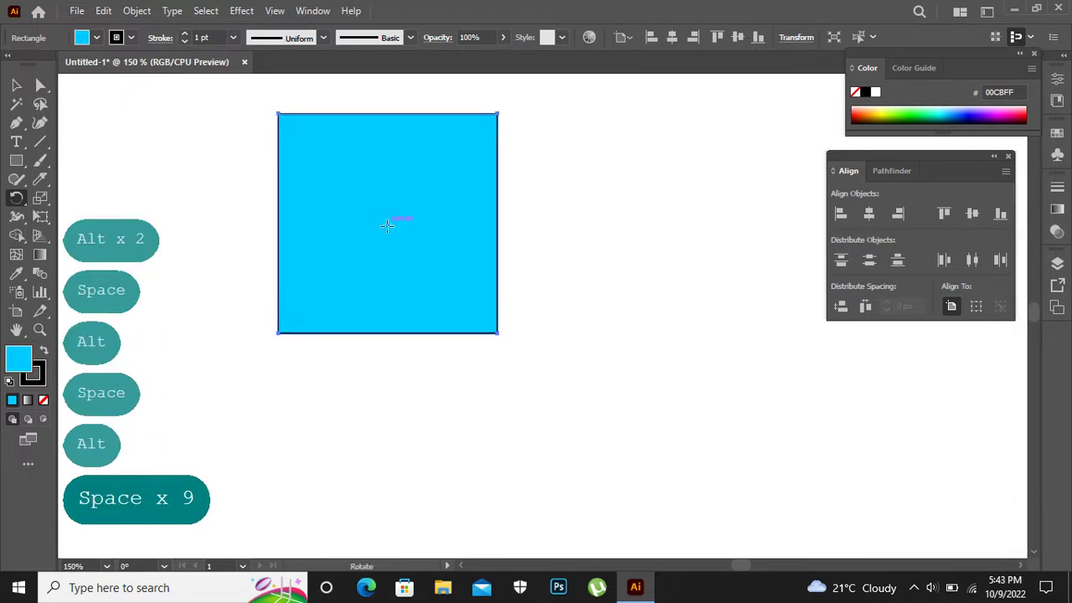
left_click_drag(445, 232, 441, 243)
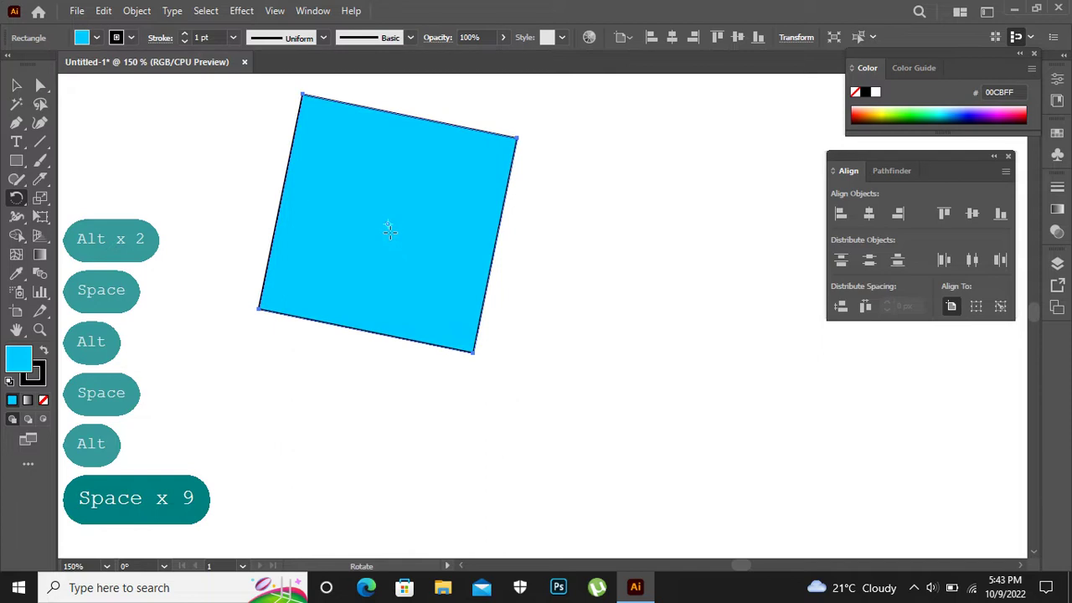
Place the rotation pivot just outside the square's lower-right corner and swing the square around it.
left_click(596, 242)
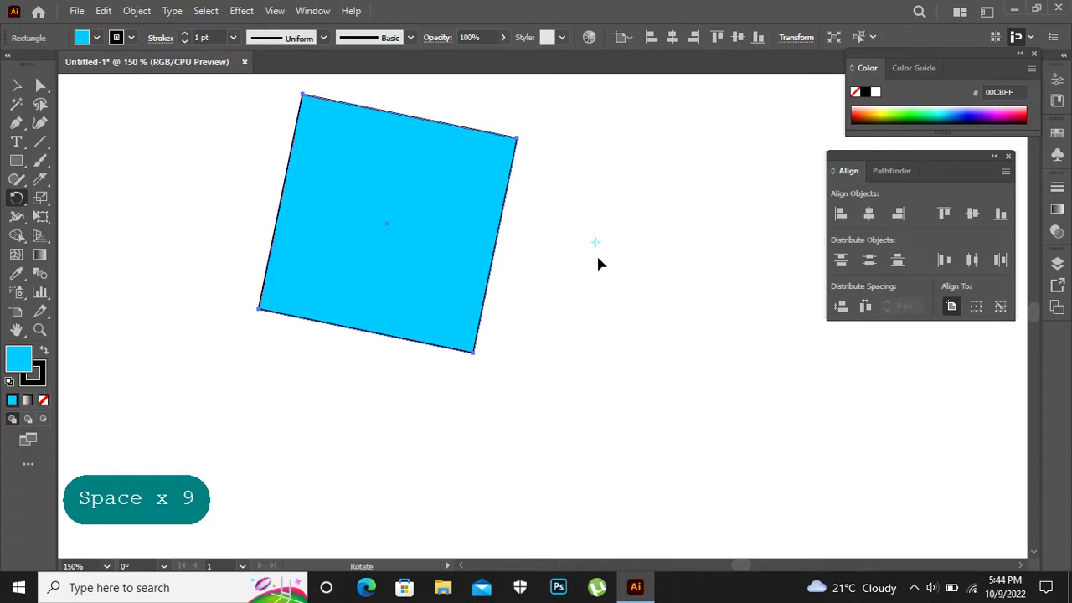
left_click(485, 386)
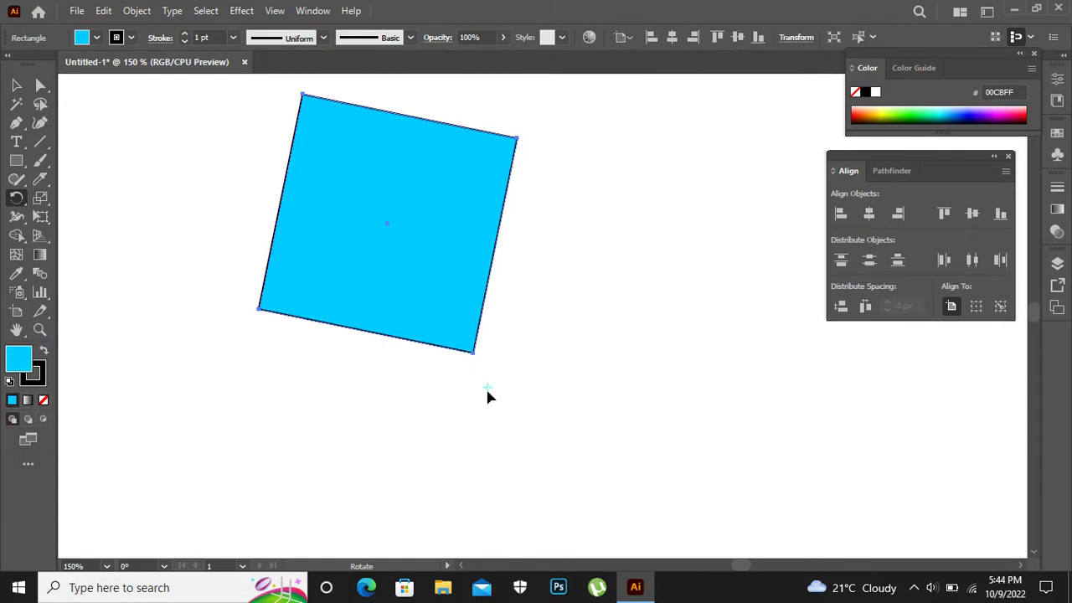
left_click_drag(490, 382, 499, 379)
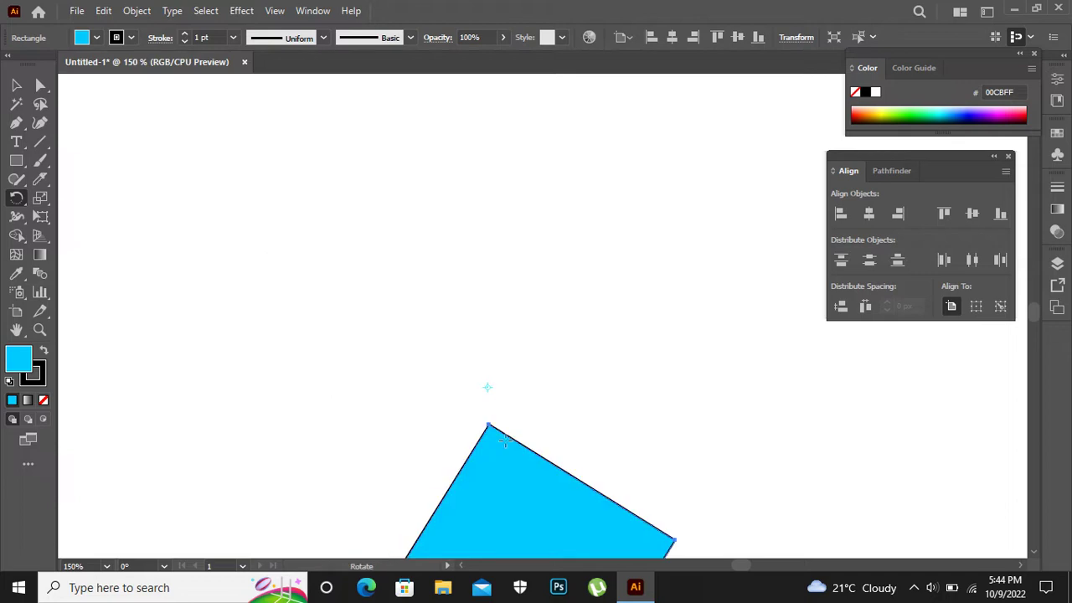
left_click_drag(505, 441, 449, 308)
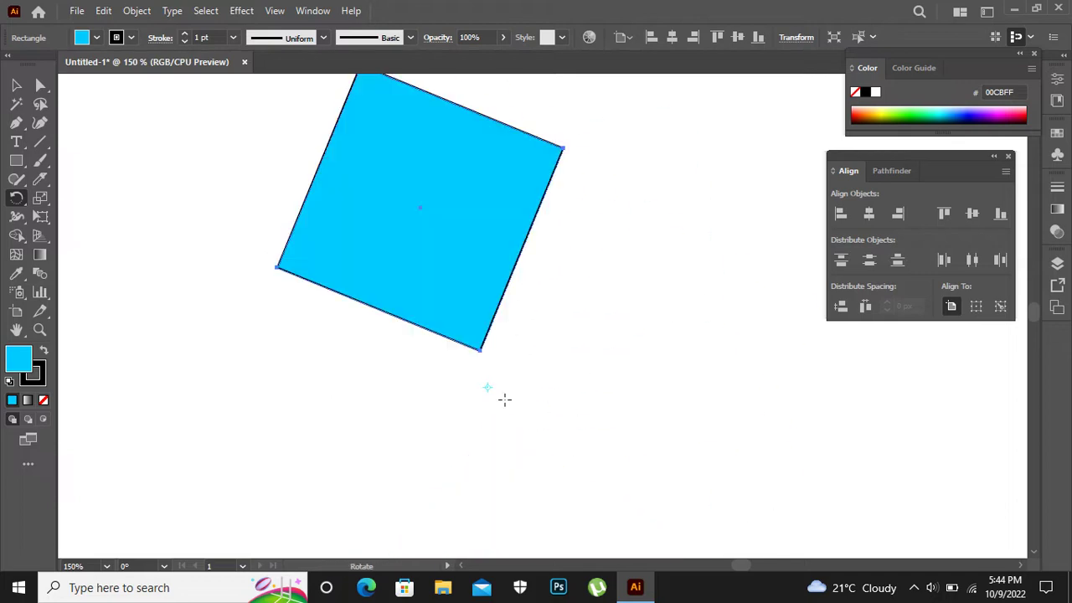
left_click_drag(489, 388, 391, 468)
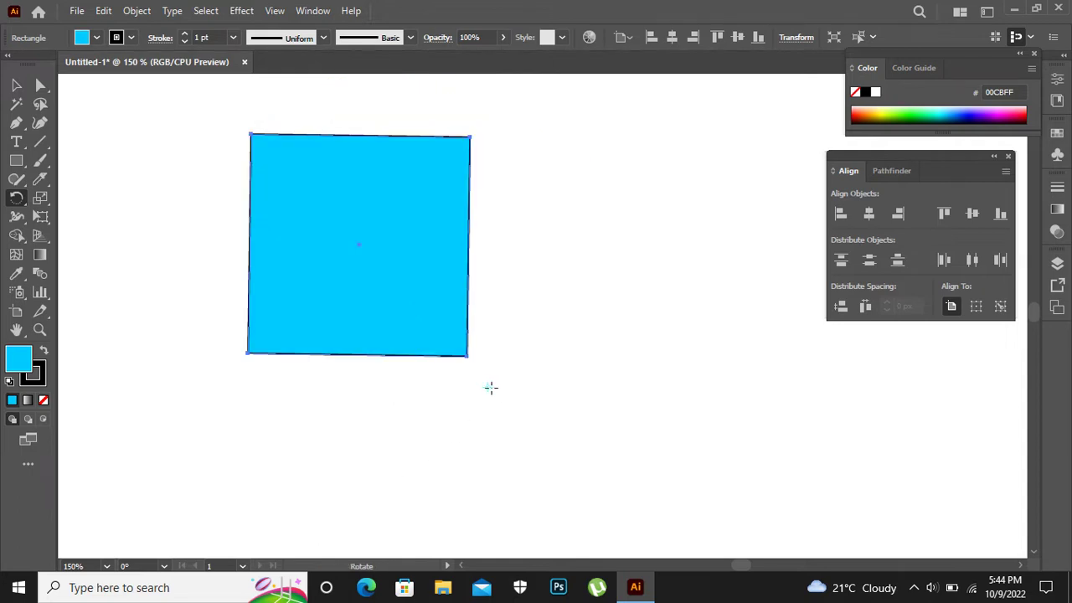
Reactivate the Rotate tool and turn the square slightly with the pivot back at its center.
mouse_move(487, 388)
left_mouse_down()
mouse_move(362, 269)
mouse_move(358, 245)
left_mouse_up()
left_click(17, 198)
left_click(44, 202)
mouse_move(361, 253)
left_mouse_down()
mouse_move(369, 258)
mouse_move(352, 259)
mouse_move(352, 291)
mouse_move(411, 292)
mouse_move(402, 232)
mouse_move(352, 232)
mouse_move(331, 272)
mouse_move(357, 290)
mouse_move(385, 280)
mouse_move(376, 243)
mouse_move(328, 252)
mouse_move(335, 273)
mouse_move(369, 298)
mouse_move(327, 288)
mouse_move(330, 254)
mouse_move(342, 237)
mouse_move(382, 254)
mouse_move(374, 297)
mouse_move(307, 252)
mouse_move(395, 242)
mouse_move(369, 309)
mouse_move(340, 227)
mouse_move(363, 270)
left_mouse_up()
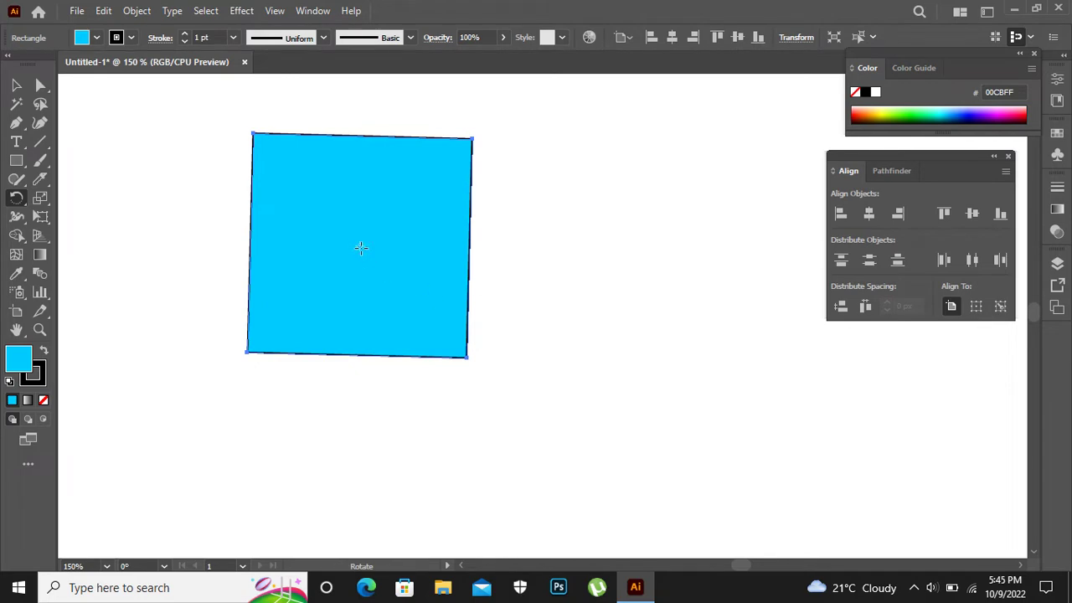
Rotate the square around a pivot beyond its lower-right corner, and around another pivot above and right of it.
mouse_move(369, 251)
left_mouse_down()
mouse_move(383, 264)
mouse_move(384, 248)
left_mouse_up()
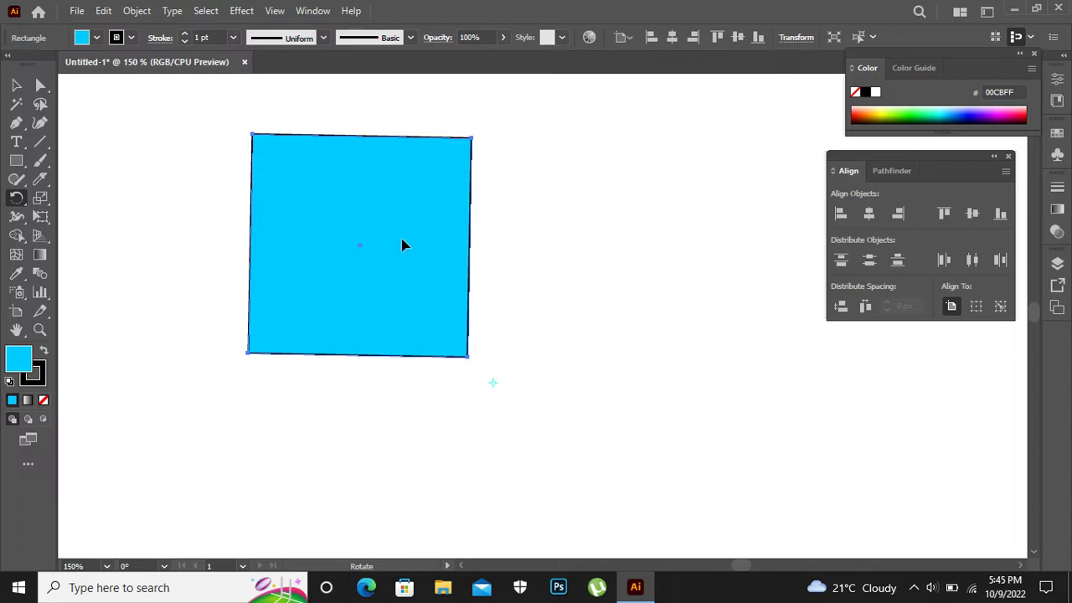
left_click_drag(404, 242, 416, 373)
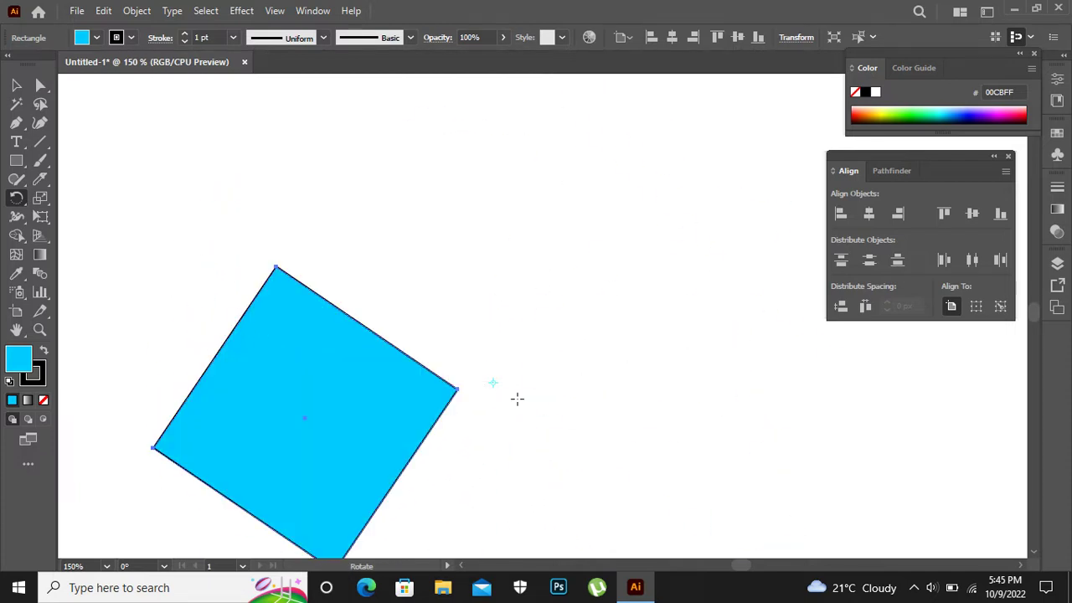
left_click_drag(493, 380, 532, 217)
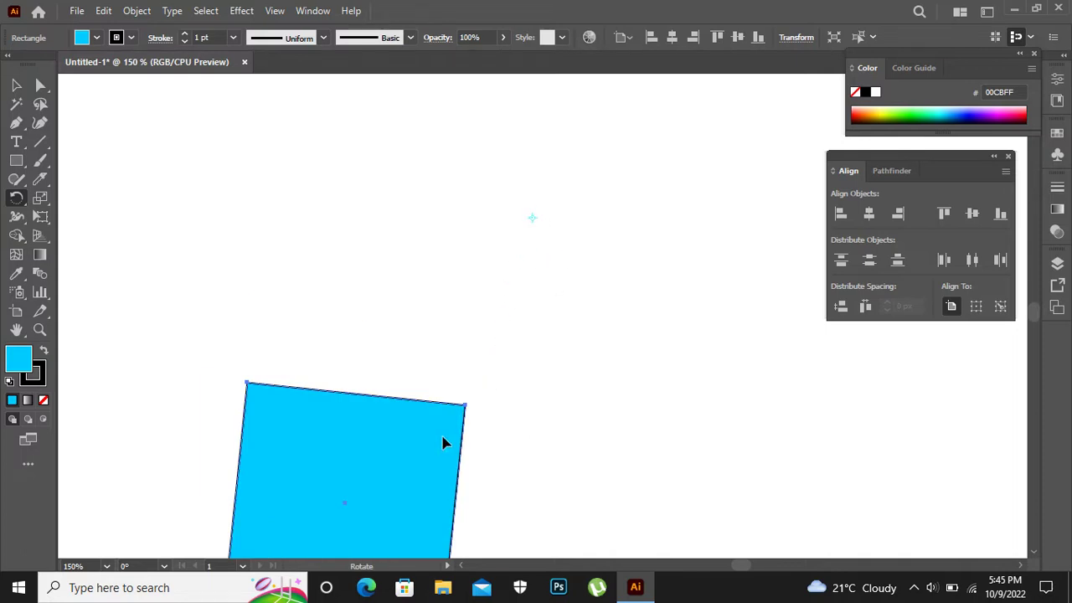
left_click_drag(443, 441, 543, 219)
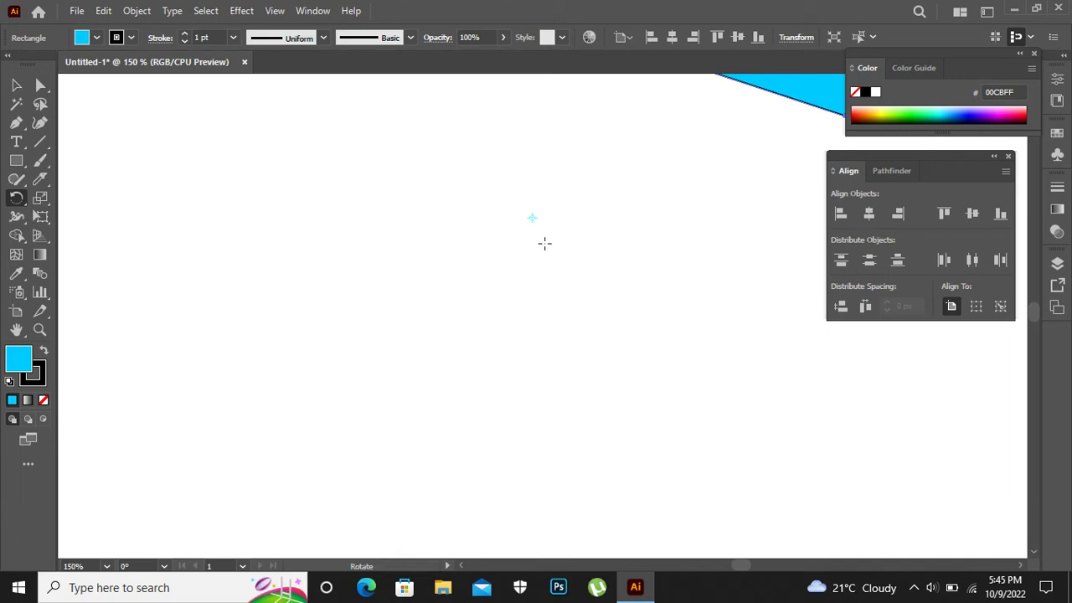
Move the pivot to empty canvas below and left of the square and rotate the square around it.
left_click(469, 272)
left_click_drag(469, 278, 620, 192)
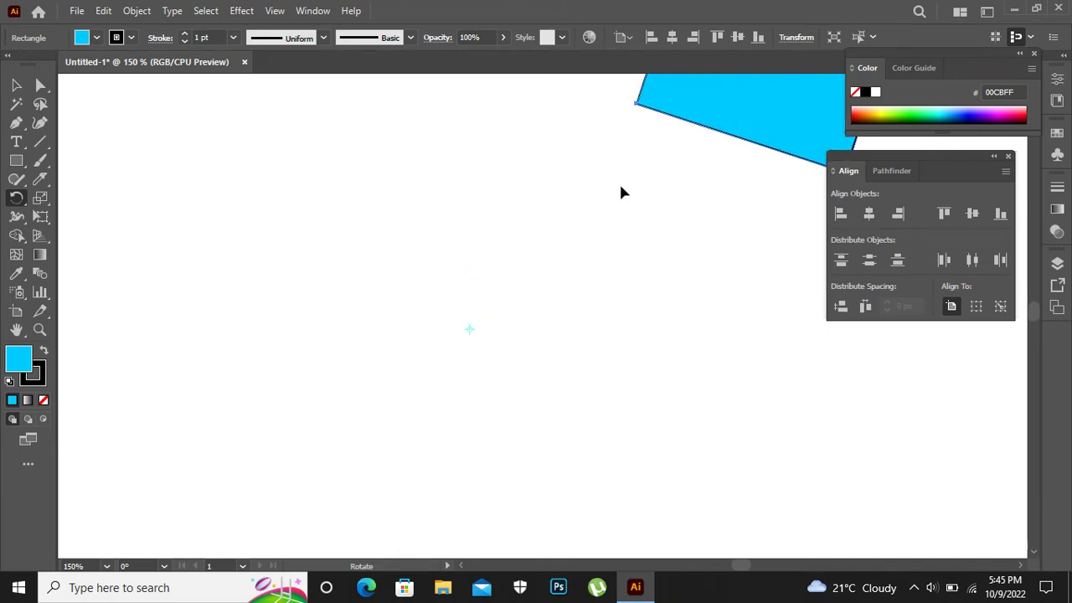
left_click_drag(692, 102, 493, 333)
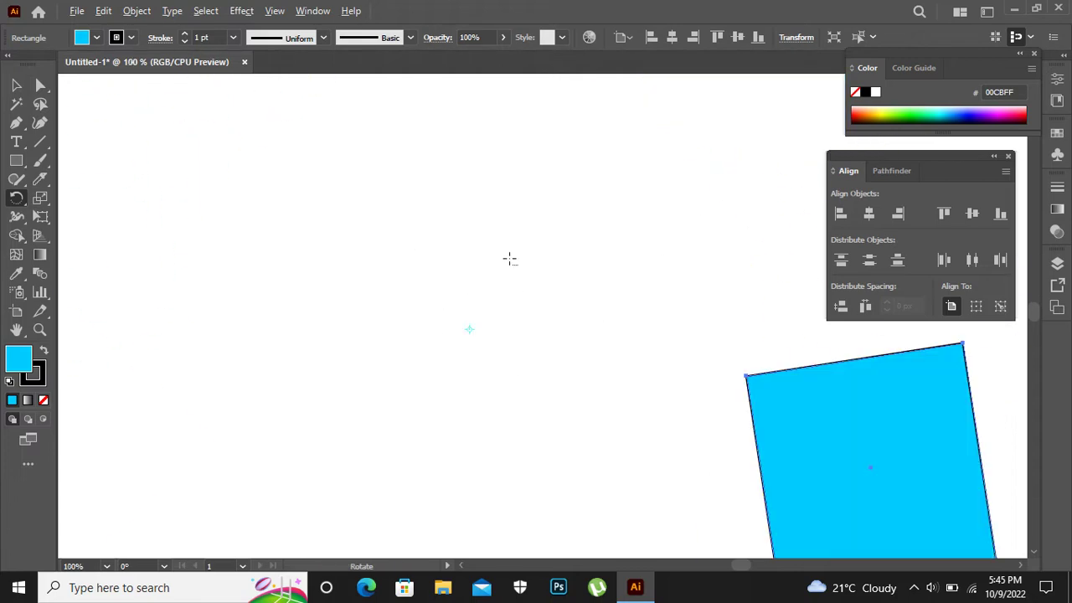
Rotate the square around the pivot near the artboard's middle, and again around a pivot in the artboard's left part.
scroll(510, 258, "down", 2)
scroll(509, 259, "down", 1)
left_click_drag(509, 256, 510, 206)
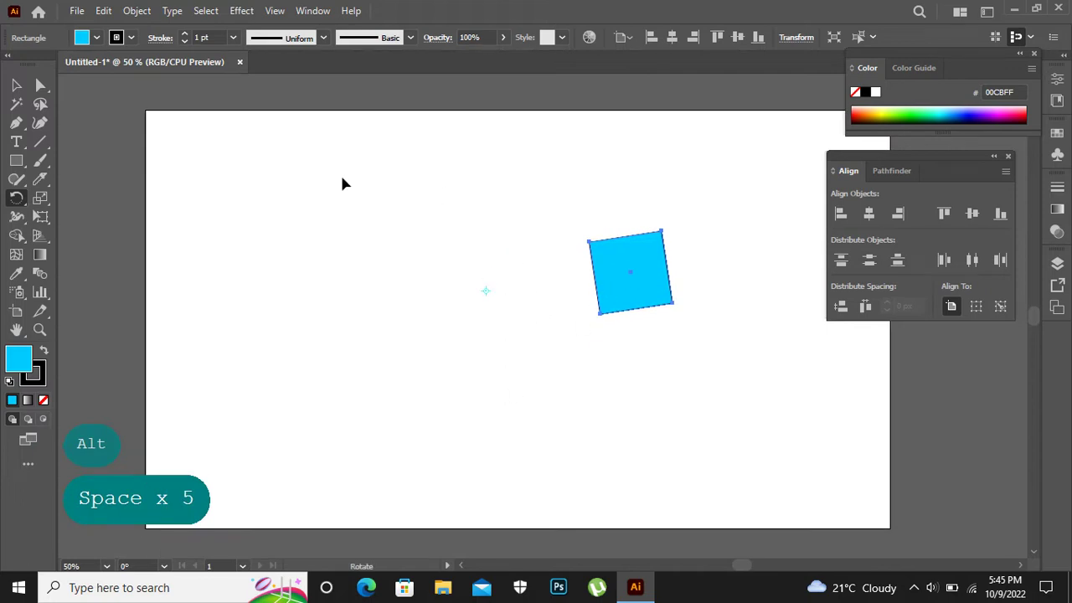
left_click_drag(665, 293, 466, 312)
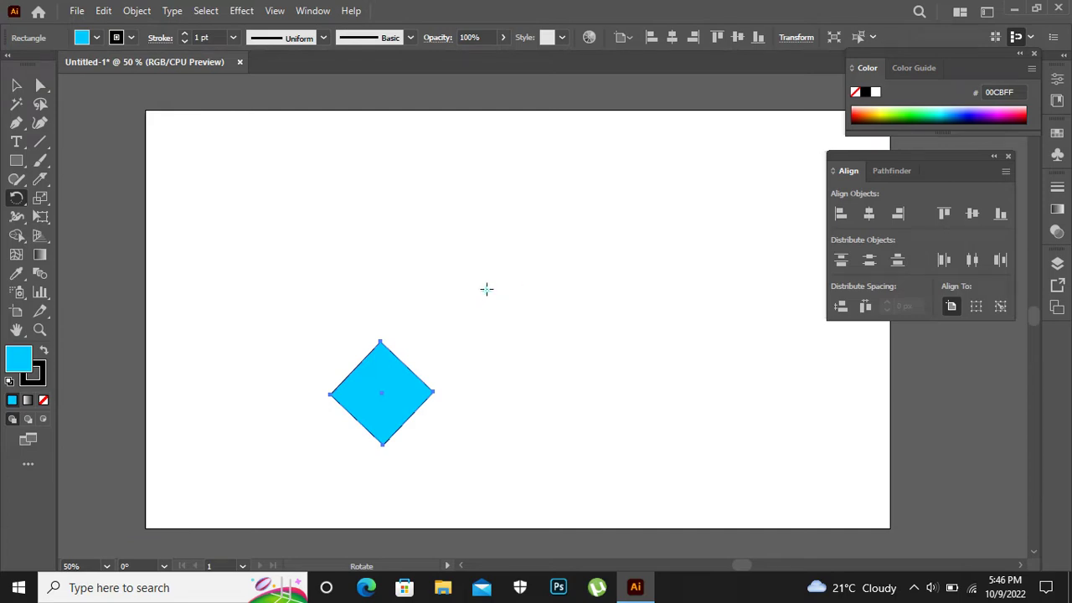
mouse_move(487, 289)
left_mouse_down()
mouse_move(464, 316)
mouse_move(486, 312)
mouse_move(489, 292)
left_mouse_up()
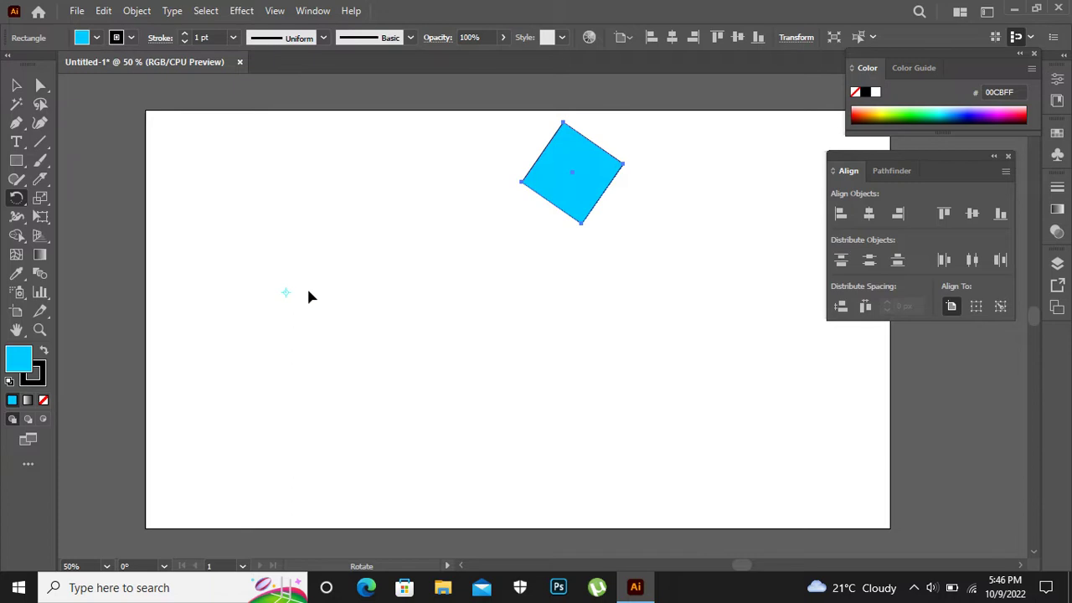
left_click_drag(612, 215, 377, 319)
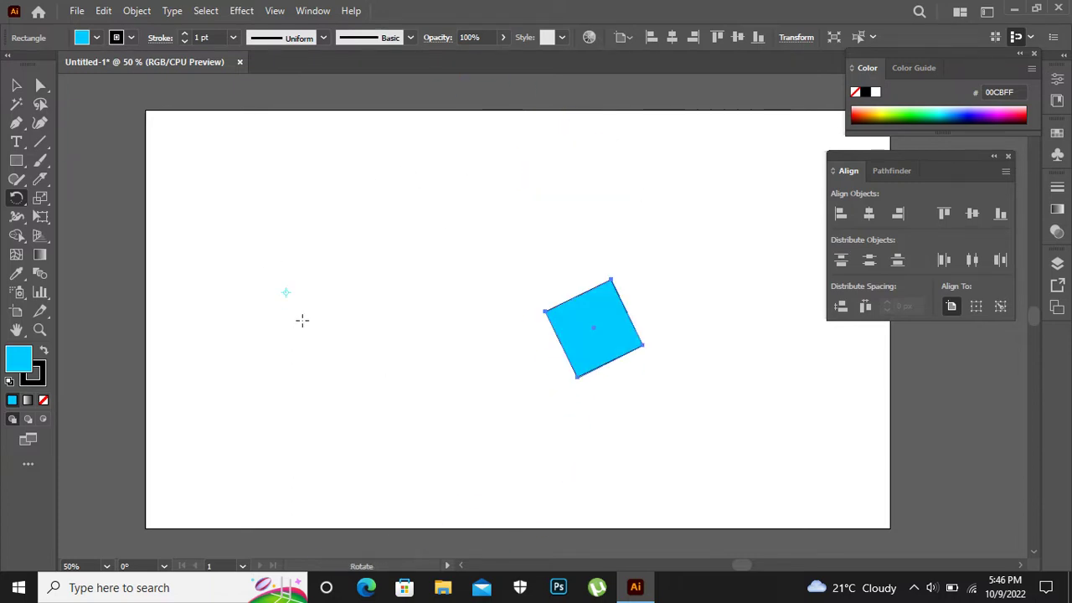
Move the rotated square left to near the middle of the artboard with the Selection tool.
left_click(16, 84)
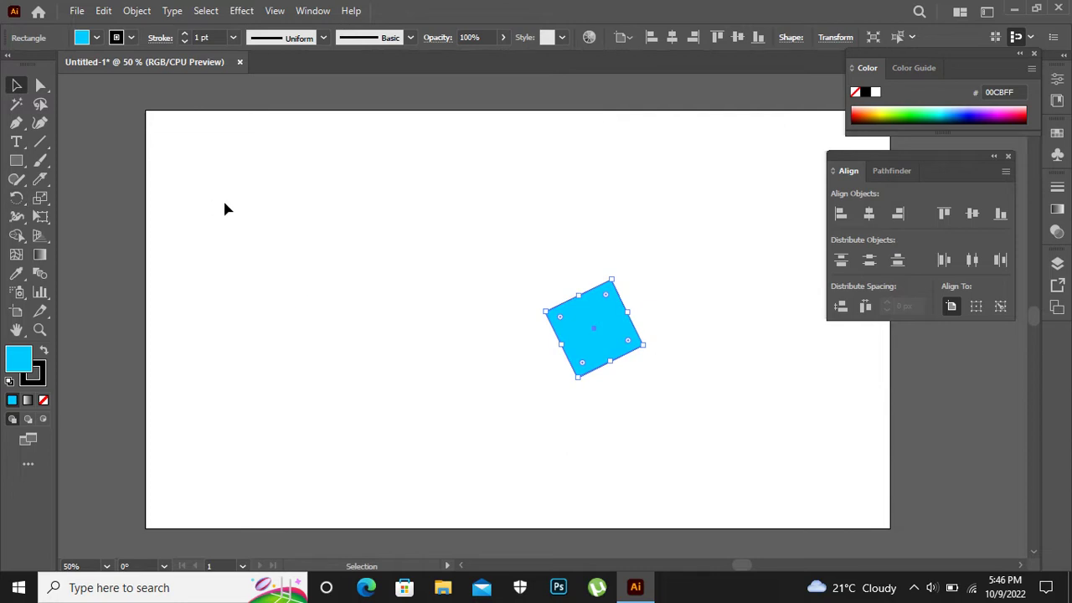
left_click_drag(224, 202, 685, 432)
left_click(435, 242)
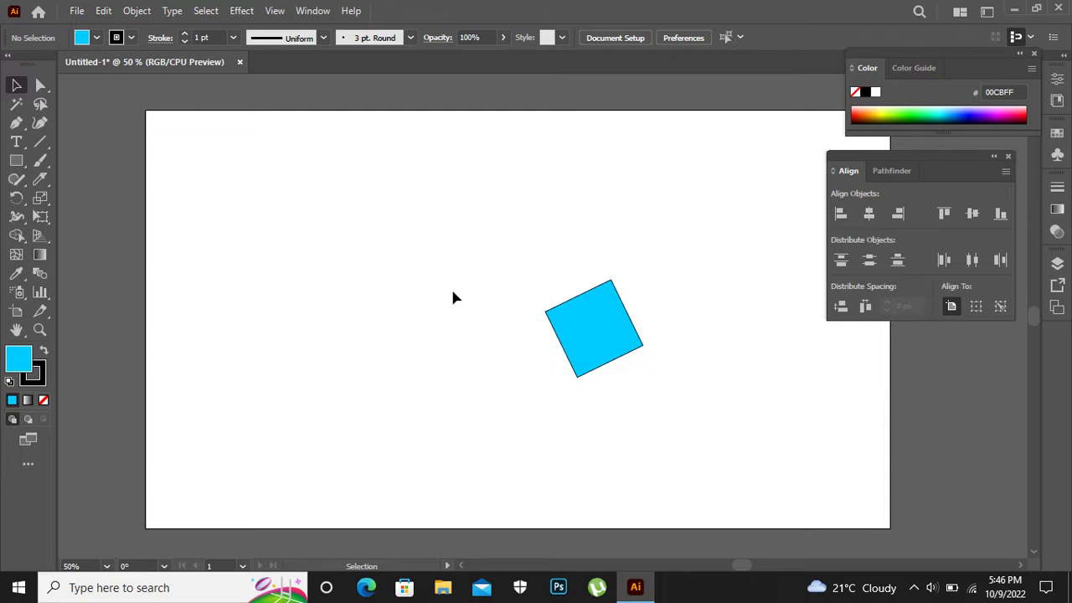
left_click_drag(588, 347, 482, 325)
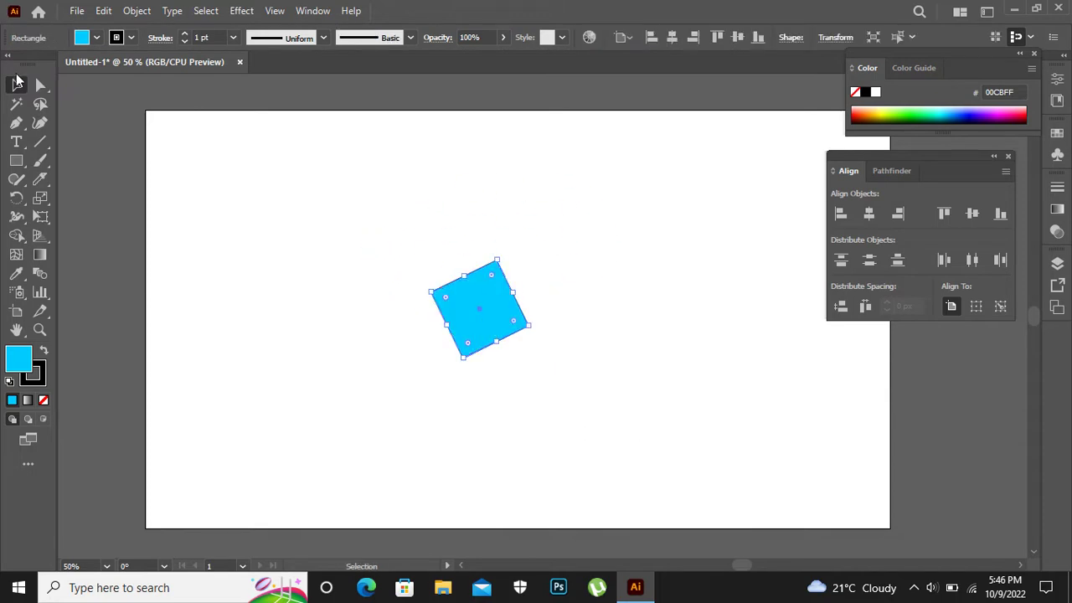
Delete the rotated square from the artboard.
right_click(584, 439)
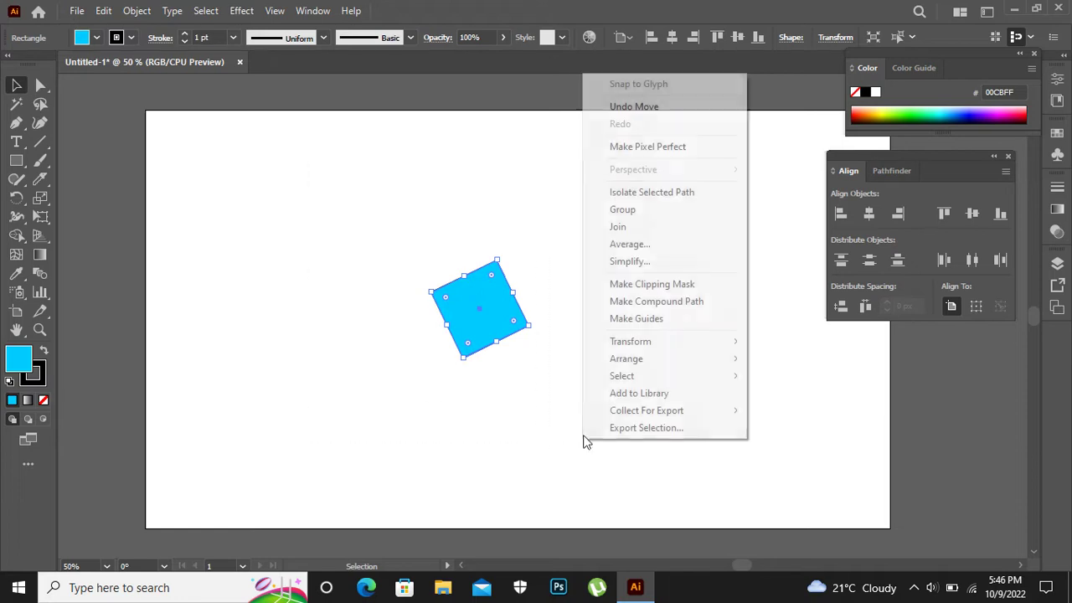
key("Delete")
left_click(535, 408)
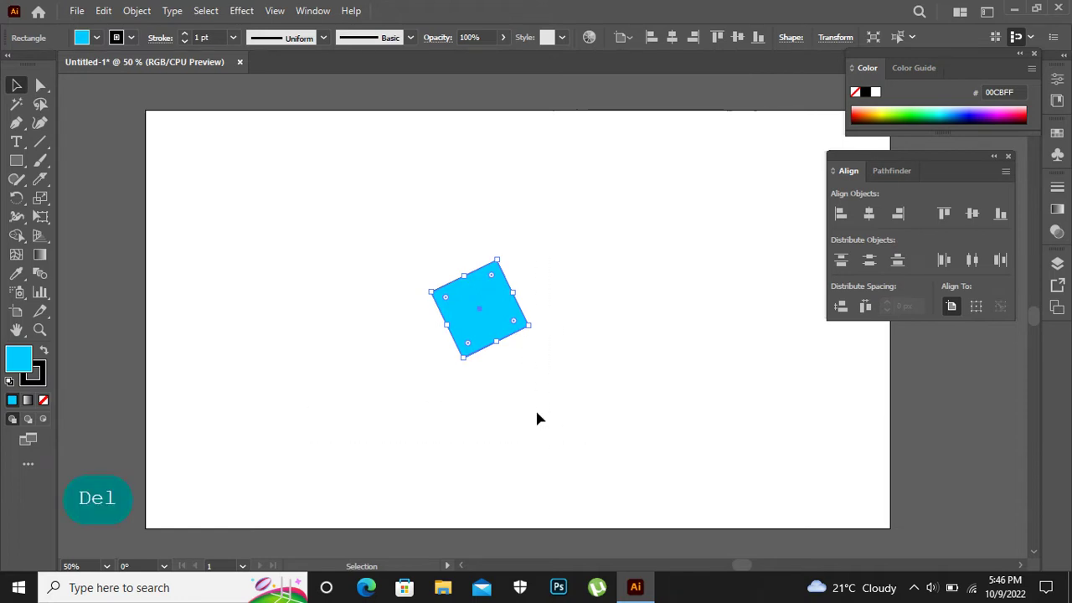
left_click(532, 406)
key("Delete")
left_click_drag(406, 197, 512, 382)
key("Delete")
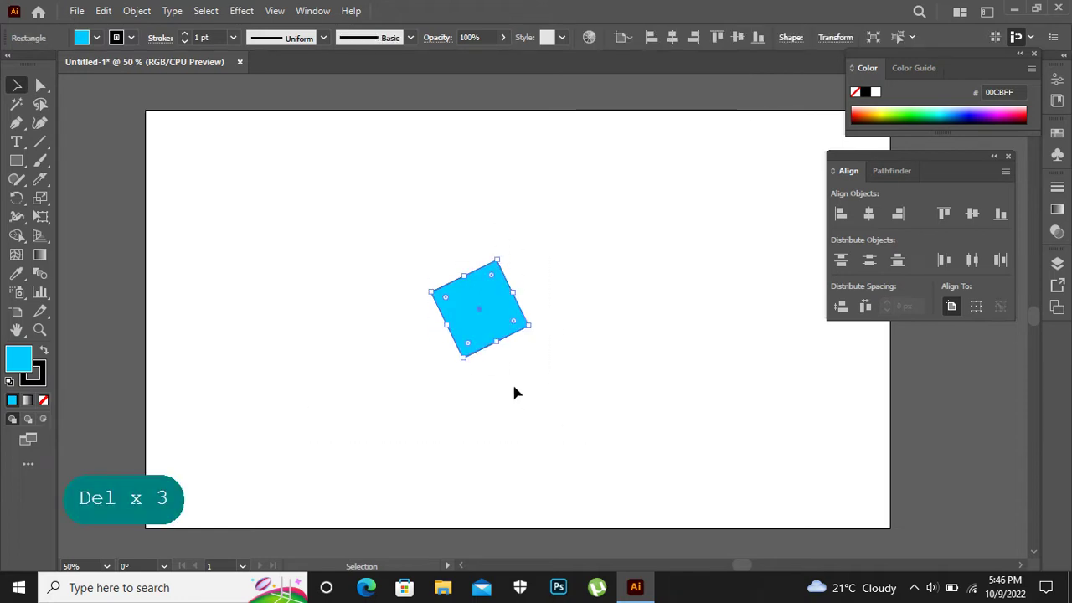
Draw a new blue square in the upper-left part of the artboard.
left_click_drag(16, 197, 50, 217)
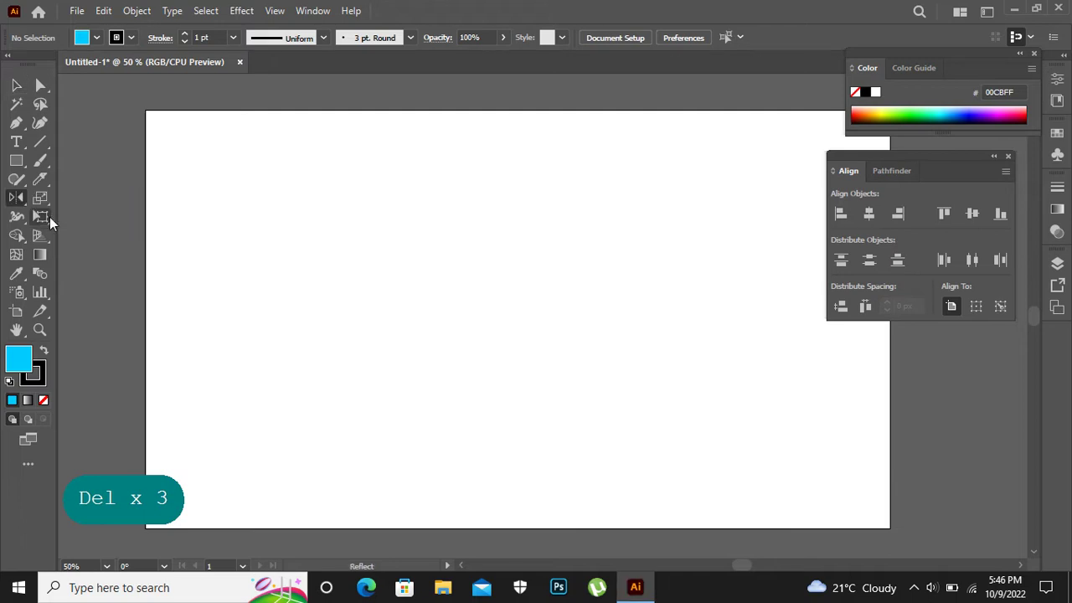
left_click(16, 161)
left_click_drag(205, 171, 278, 293)
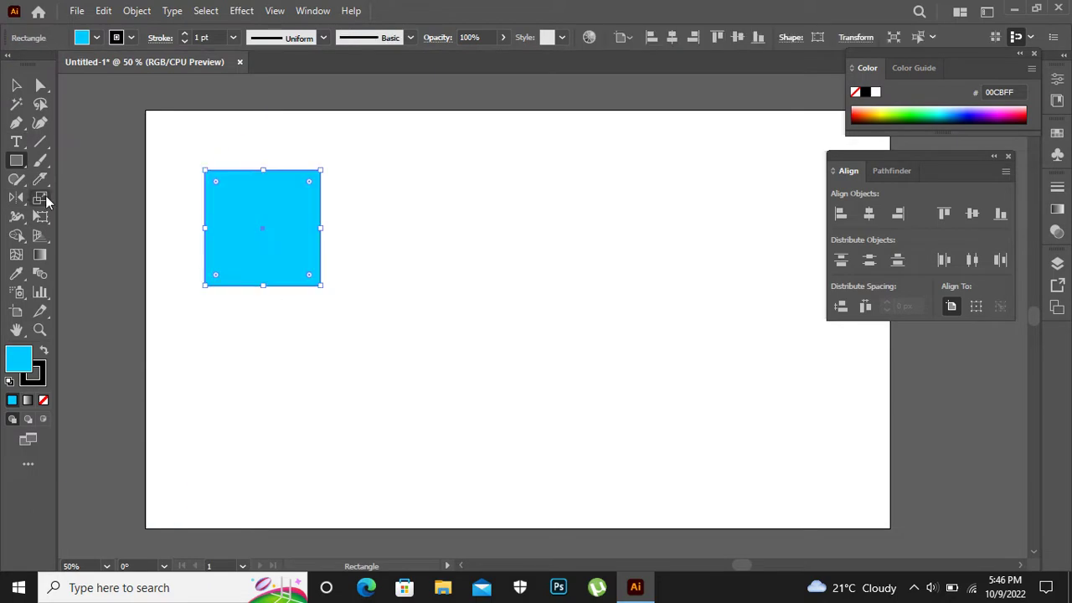
Reflect the square with the Reflect tool, using an origin point just outside its right edge.
left_click_drag(16, 198, 76, 219)
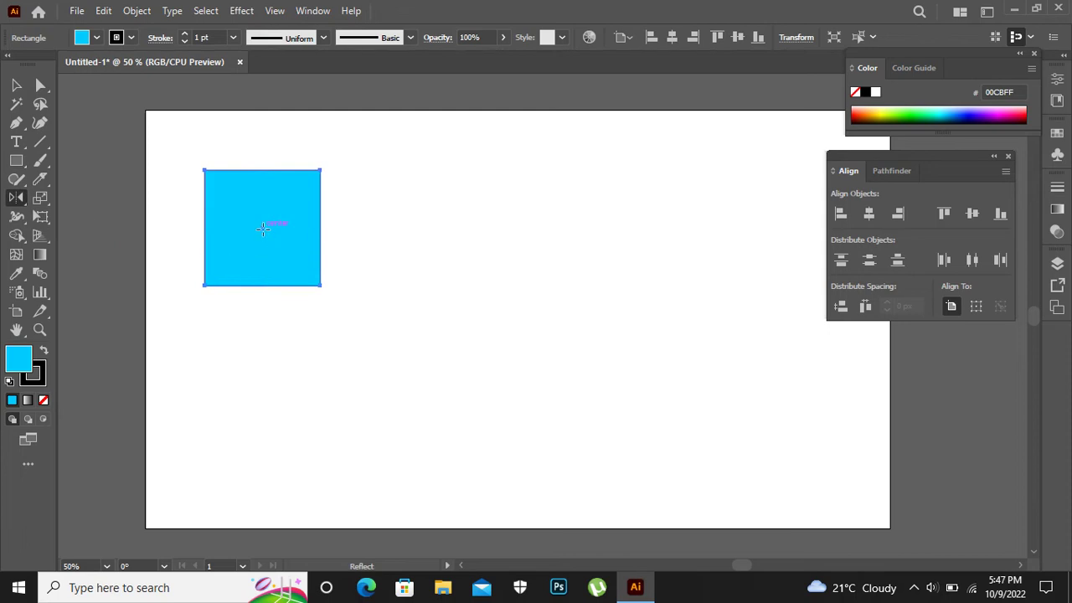
left_click(333, 226)
left_click_drag(324, 259, 250, 228)
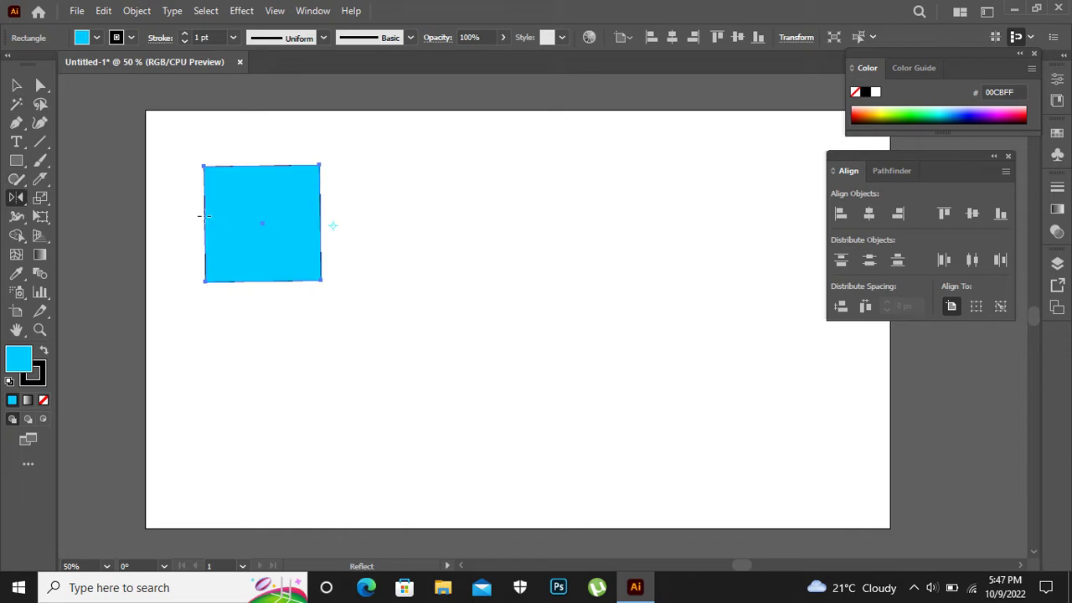
Switch to the Selection tool and select the reflected square.
left_click(16, 84)
left_click(377, 154)
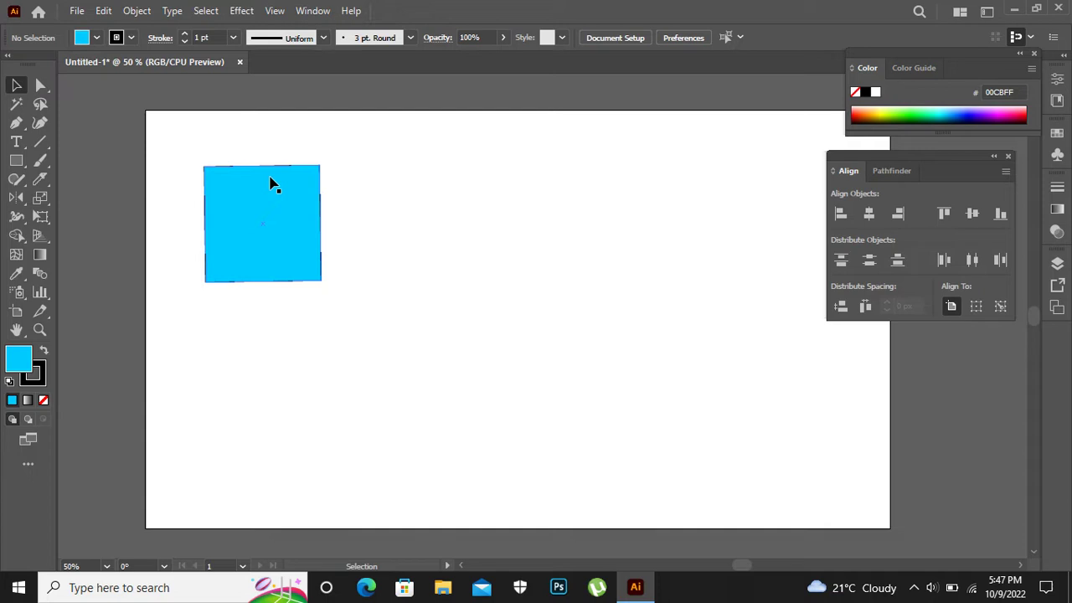
right_click(282, 214)
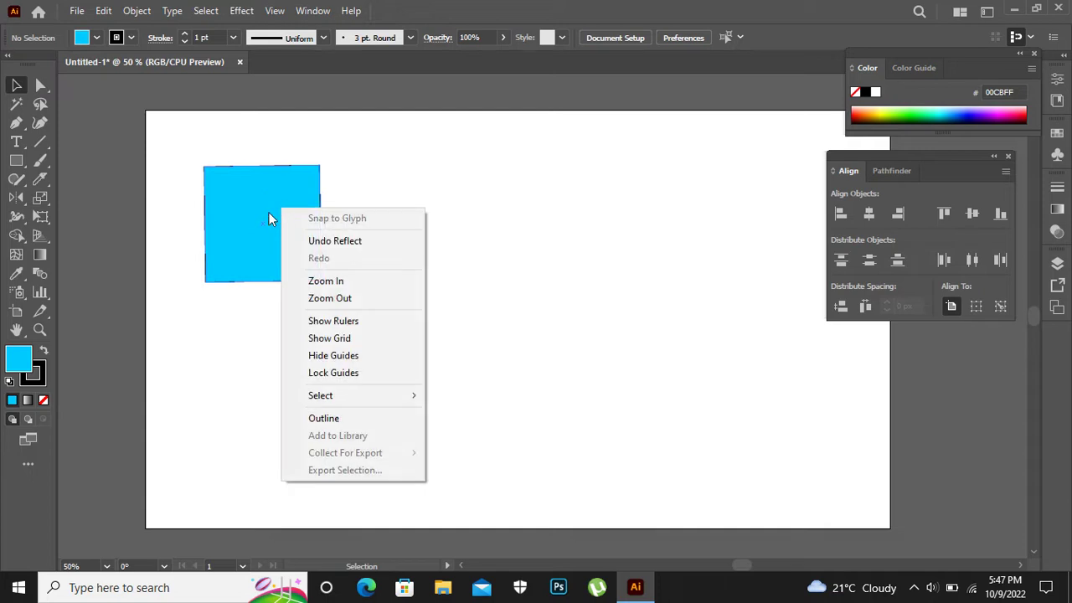
left_click(117, 99)
left_click(266, 195)
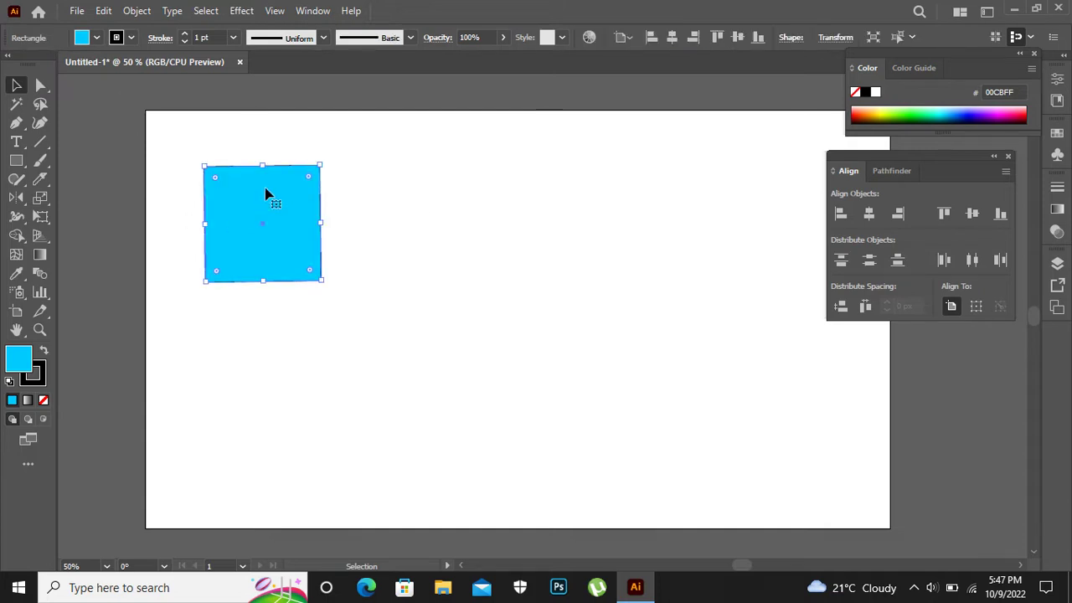
Create a copy of the square reflected across the vertical axis.
right_click(265, 194)
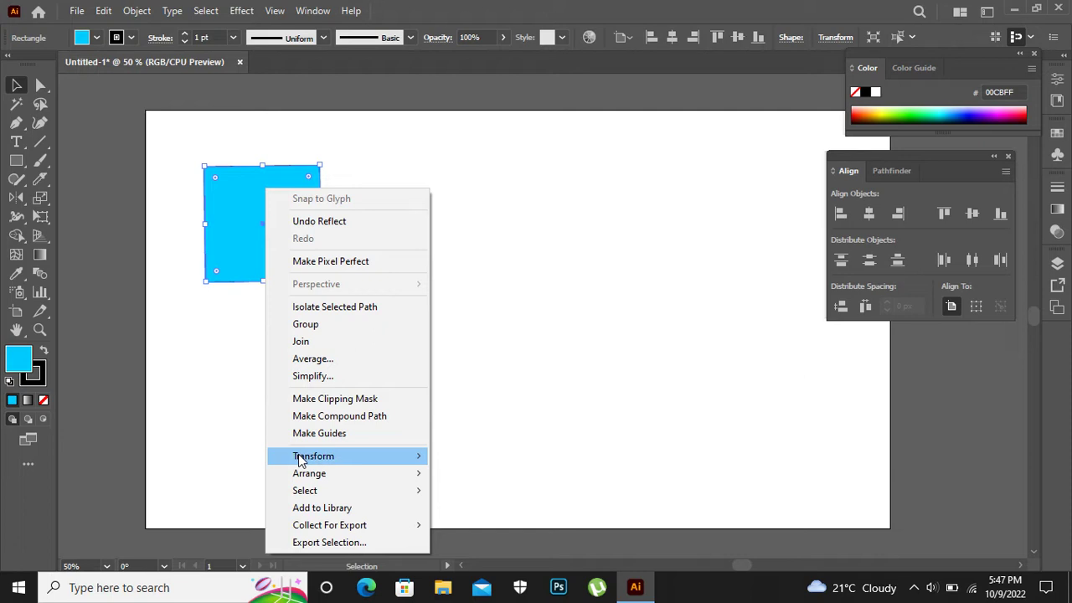
mouse_move(301, 460)
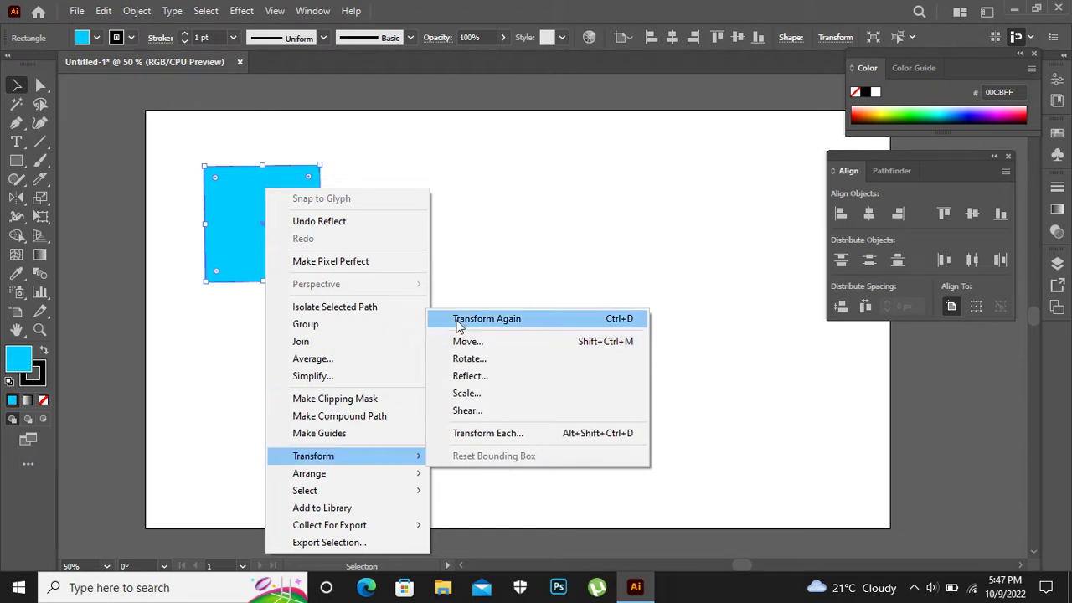
left_click(498, 379)
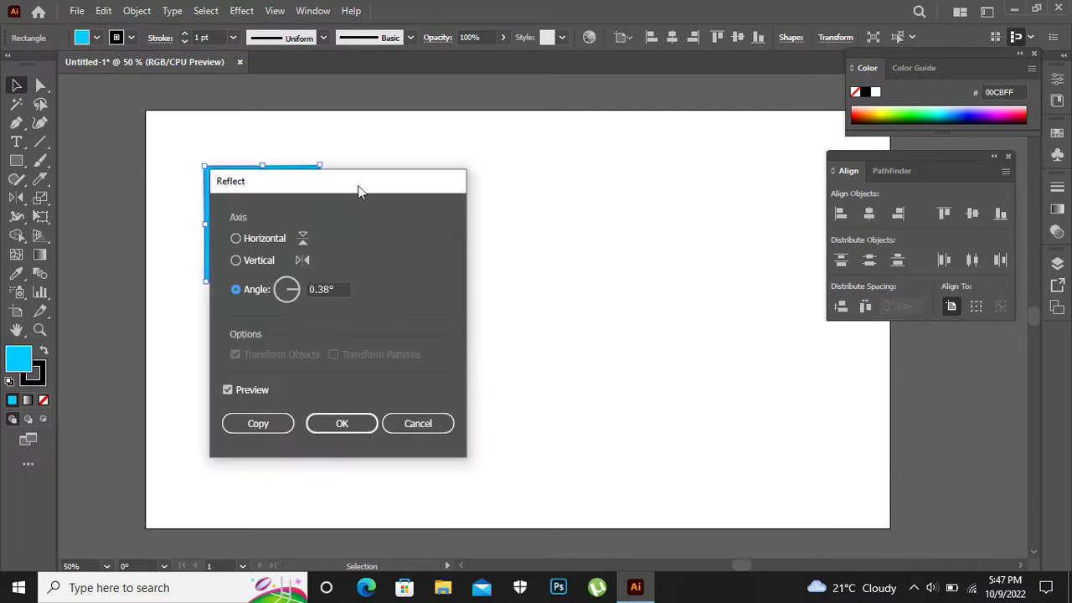
left_click_drag(359, 191, 649, 140)
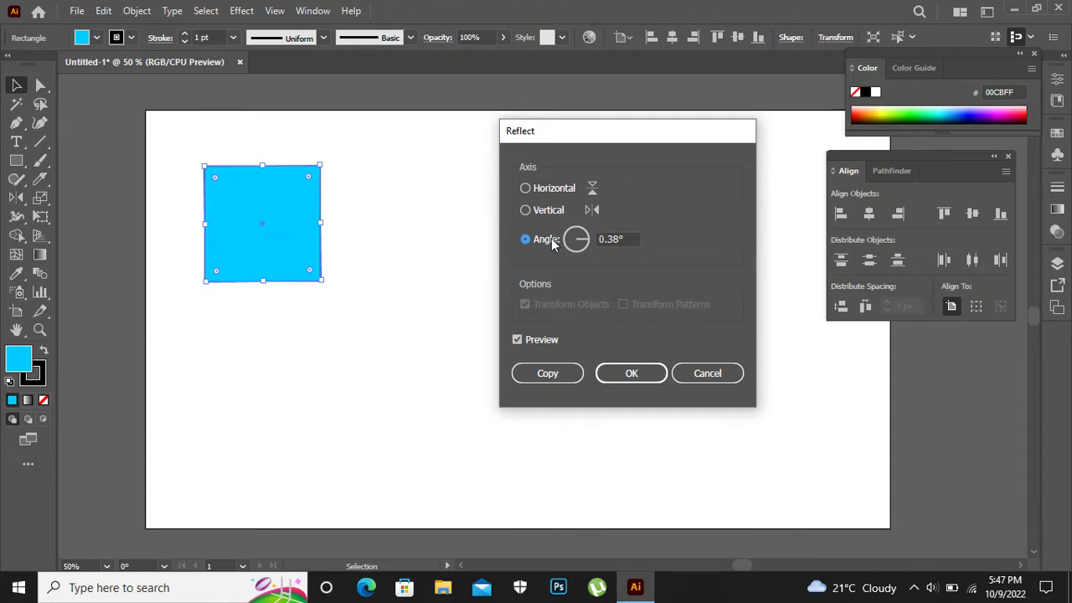
left_click(550, 188)
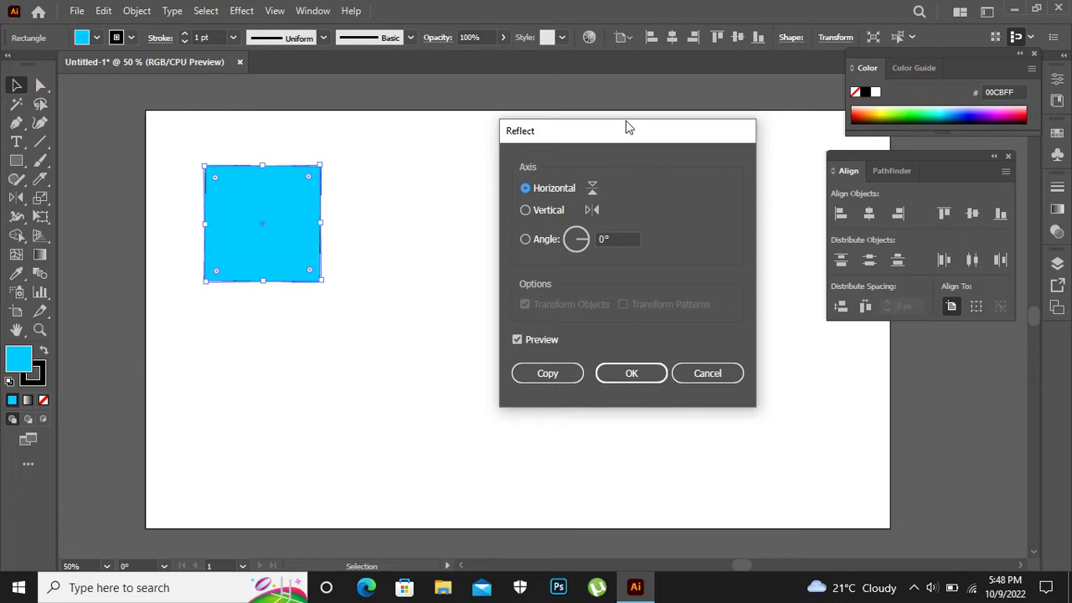
left_click_drag(636, 130, 675, 125)
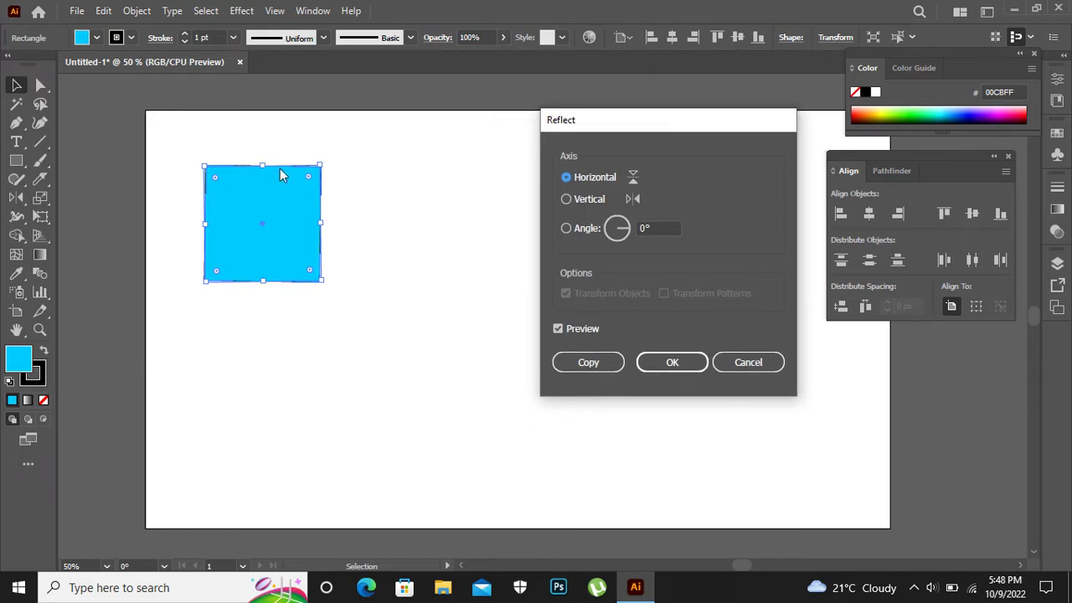
left_click(566, 199)
left_click(578, 329)
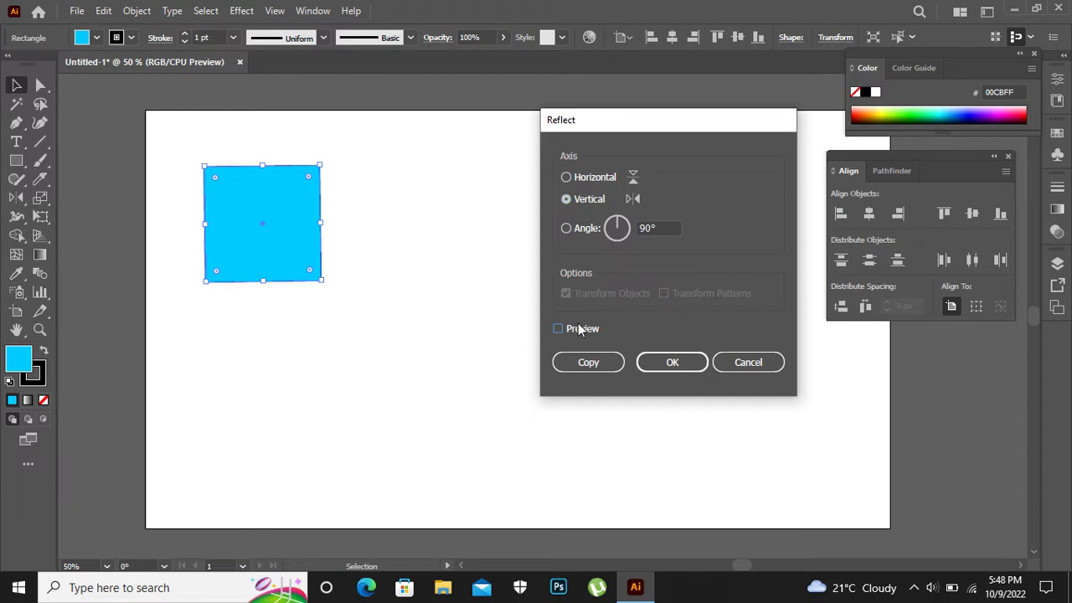
left_click(579, 363)
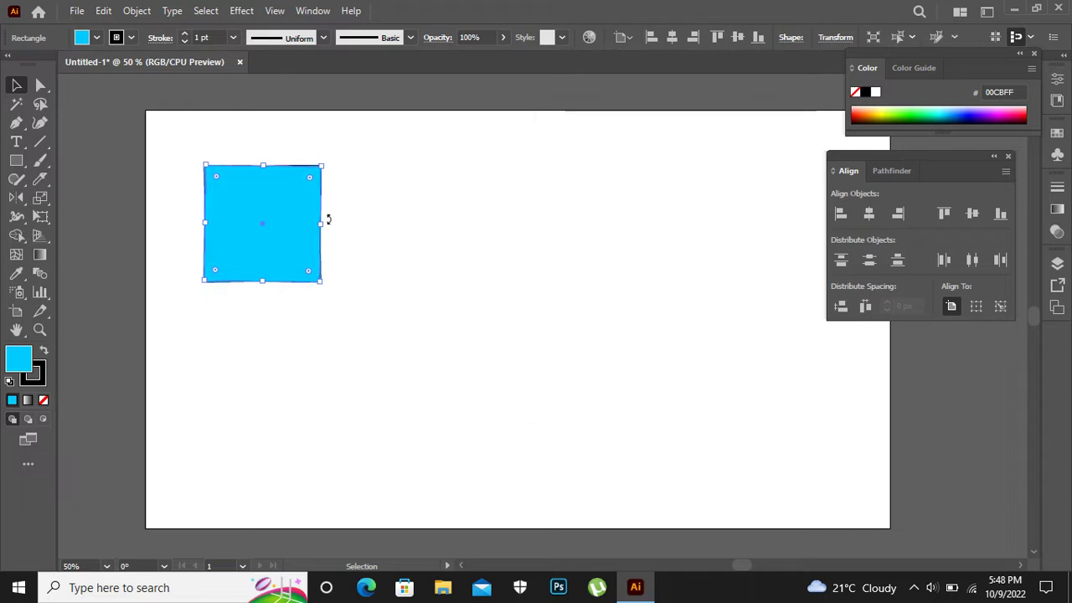
Move the reflected copy beside the original square and round its lower-left corner to a 212 px radius.
left_click_drag(315, 231, 483, 231)
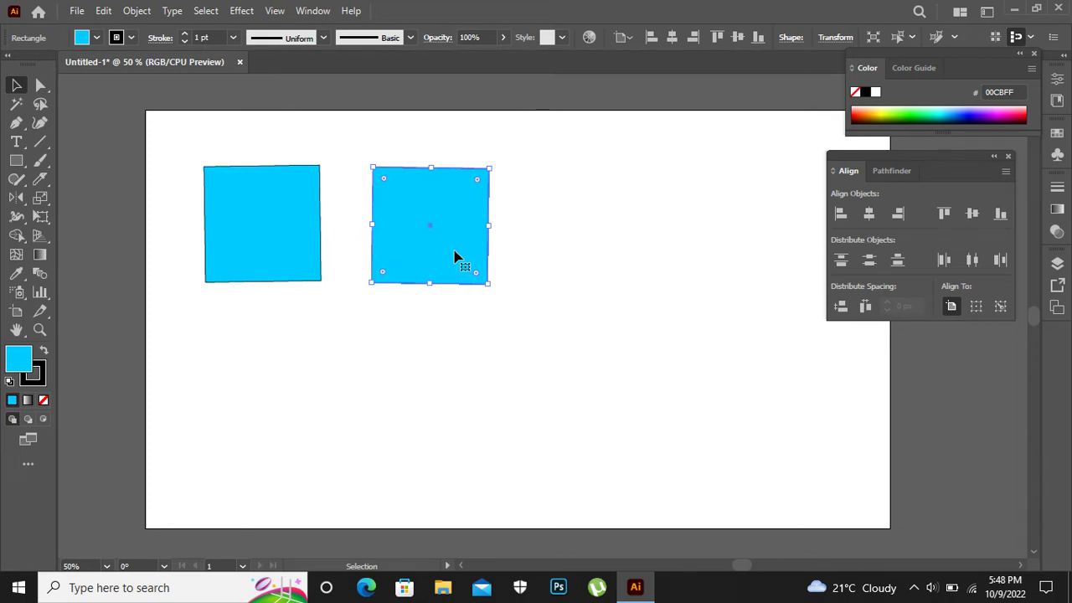
left_click(40, 84)
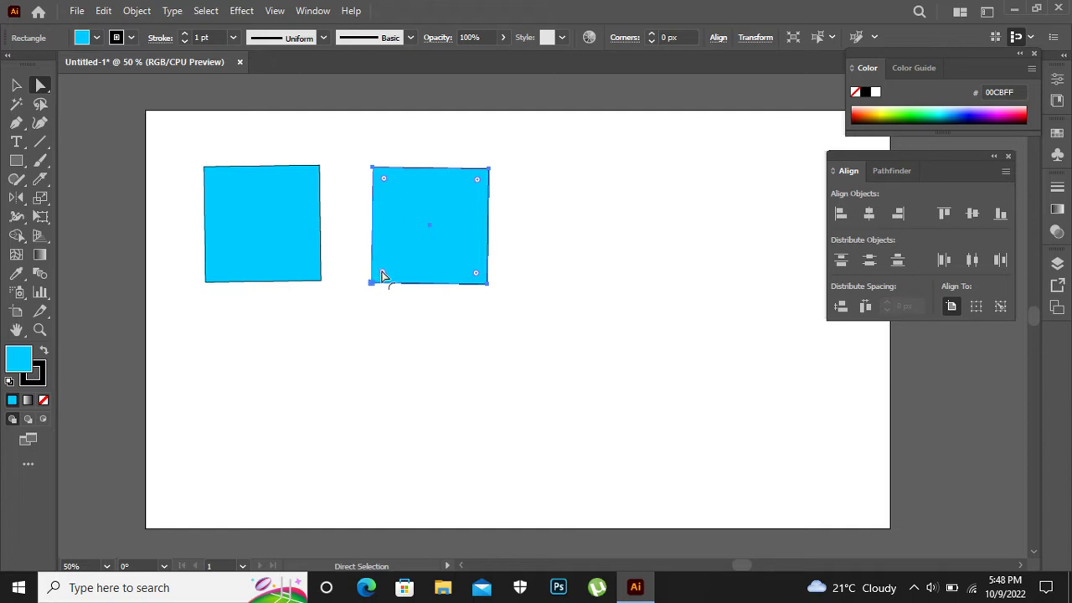
left_click_drag(383, 273, 486, 165)
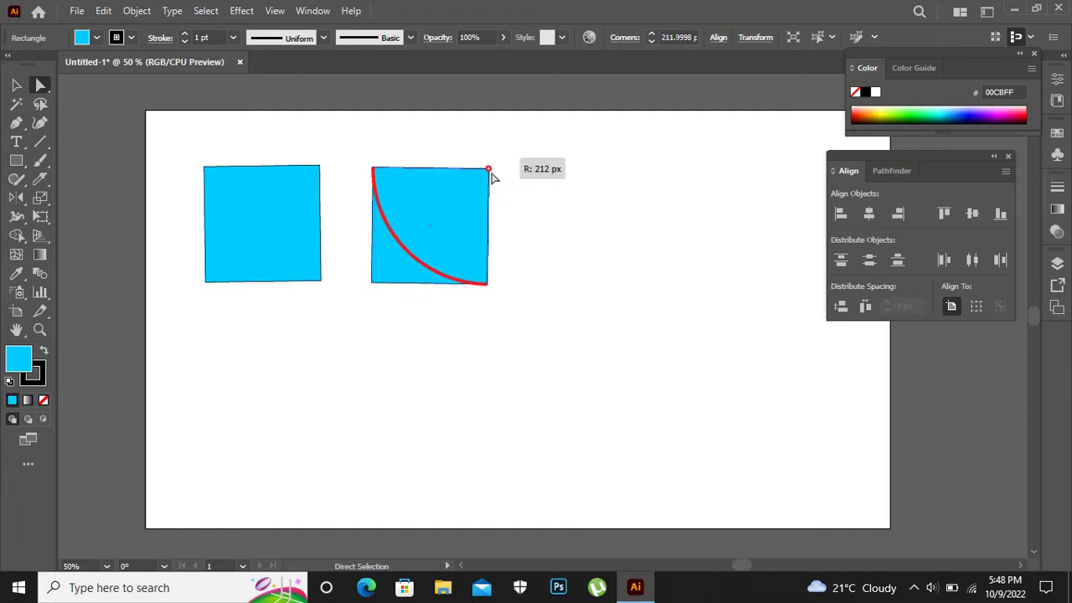
Create a copy of the quarter circle reflected across the vertical axis and place it against the straight right edge to form a half circle.
right_click(447, 221)
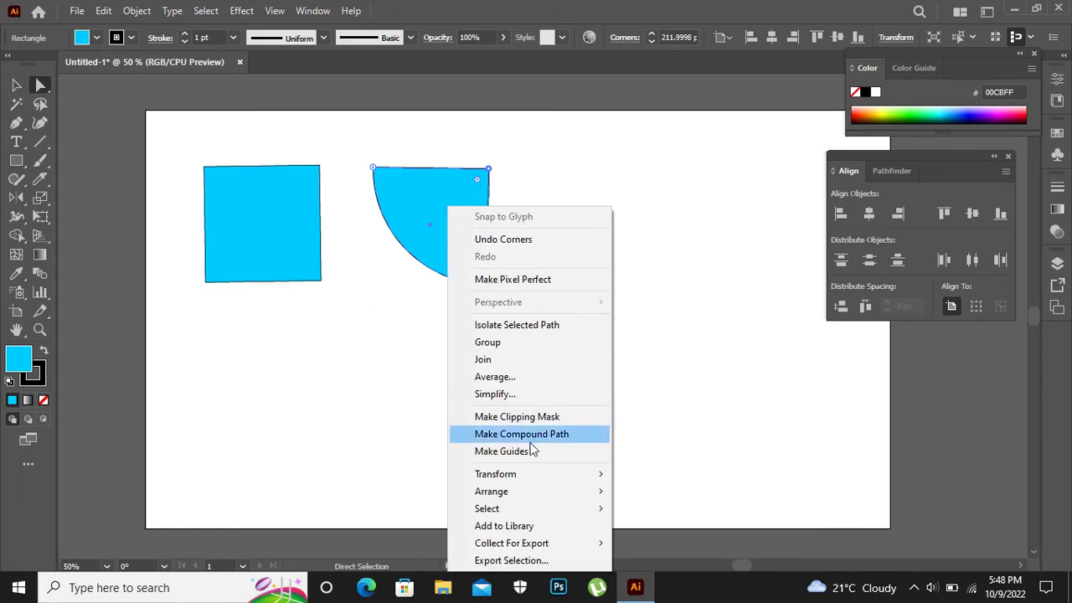
mouse_move(596, 474)
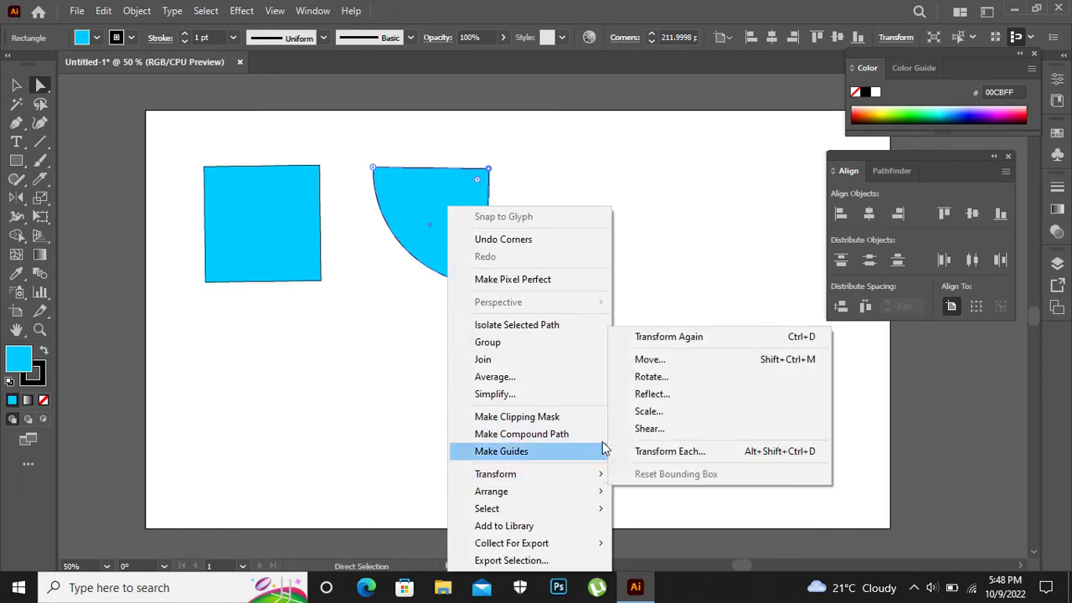
left_click(667, 394)
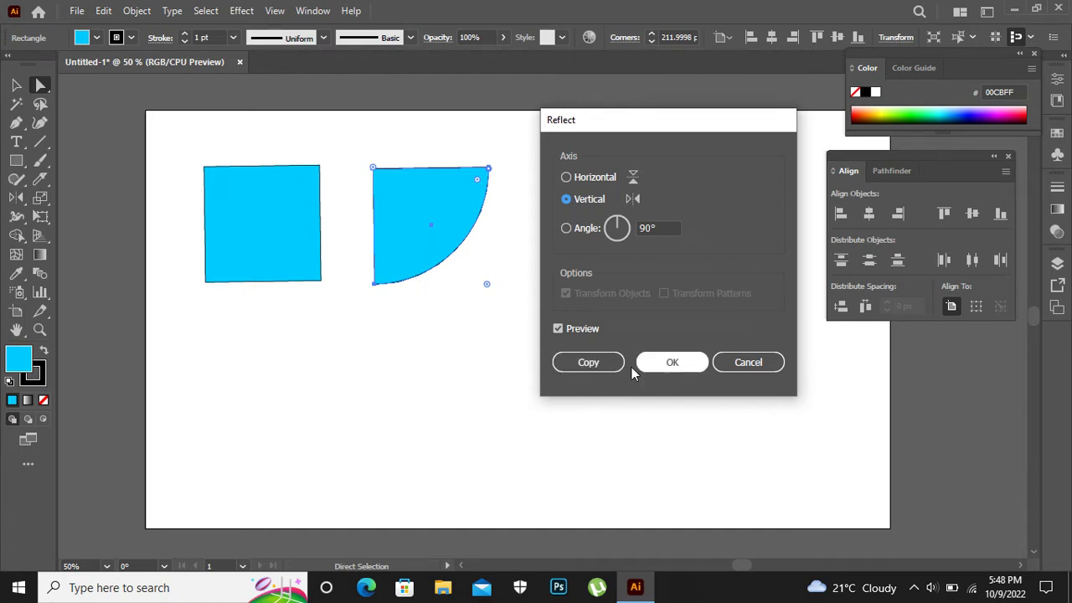
left_click(591, 362)
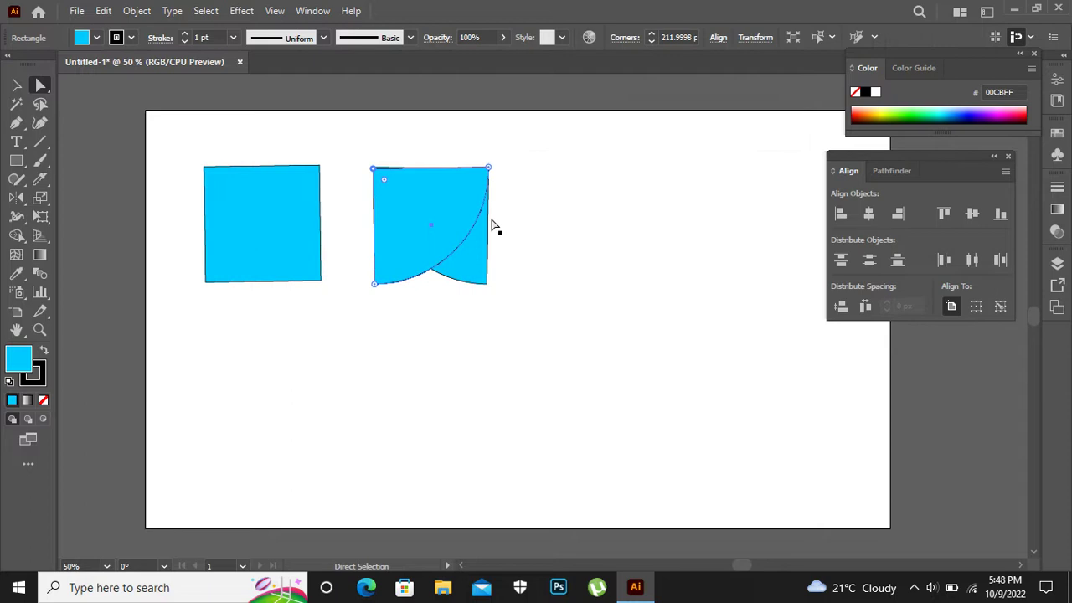
left_click_drag(413, 204, 577, 226)
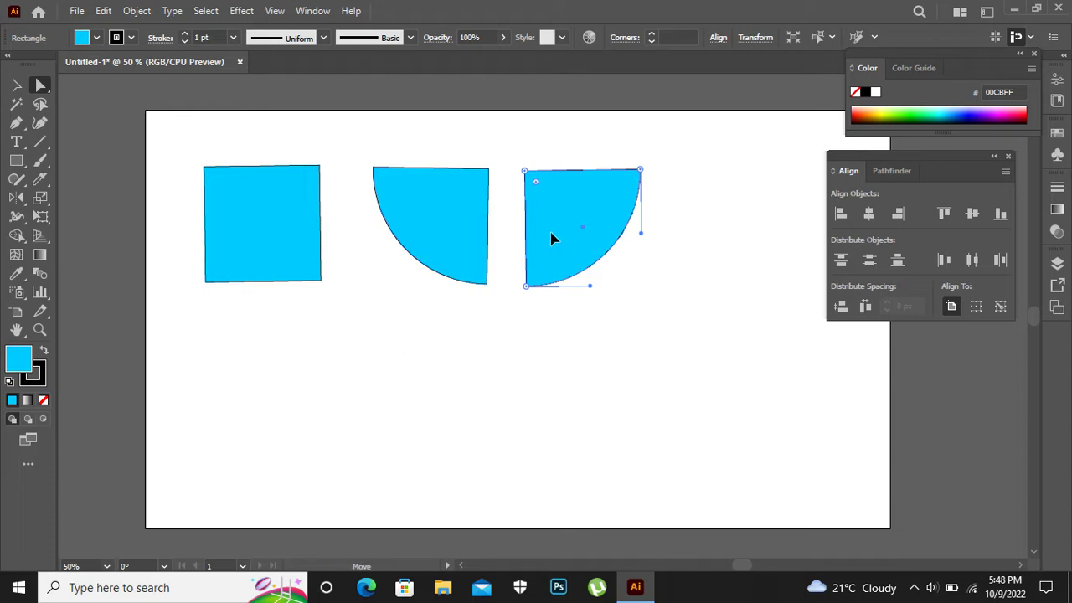
left_click_drag(549, 242, 501, 214)
left_click(422, 379)
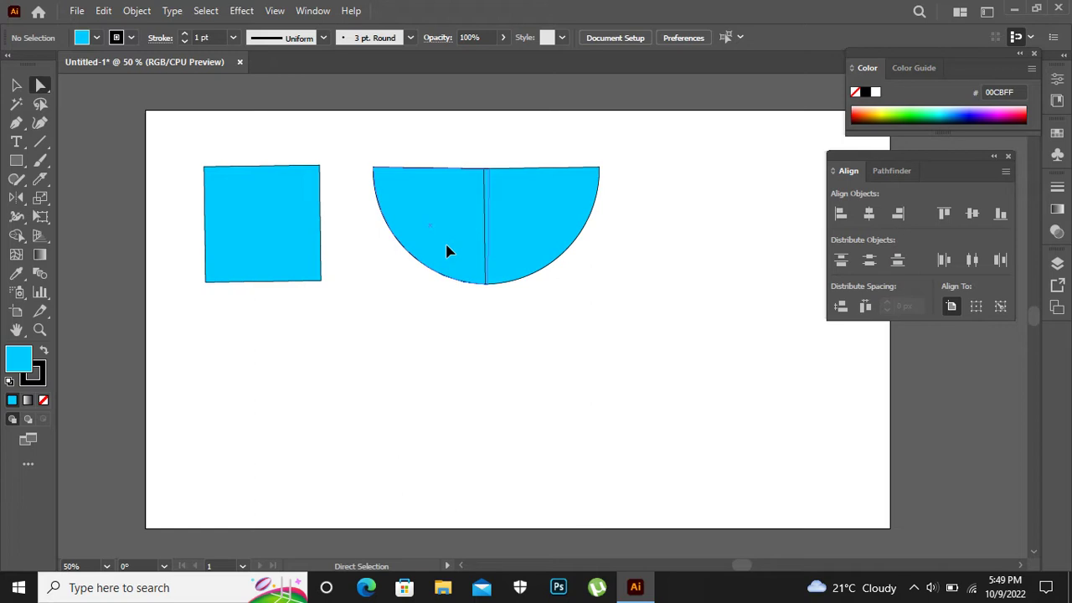
left_click_drag(447, 251, 412, 366)
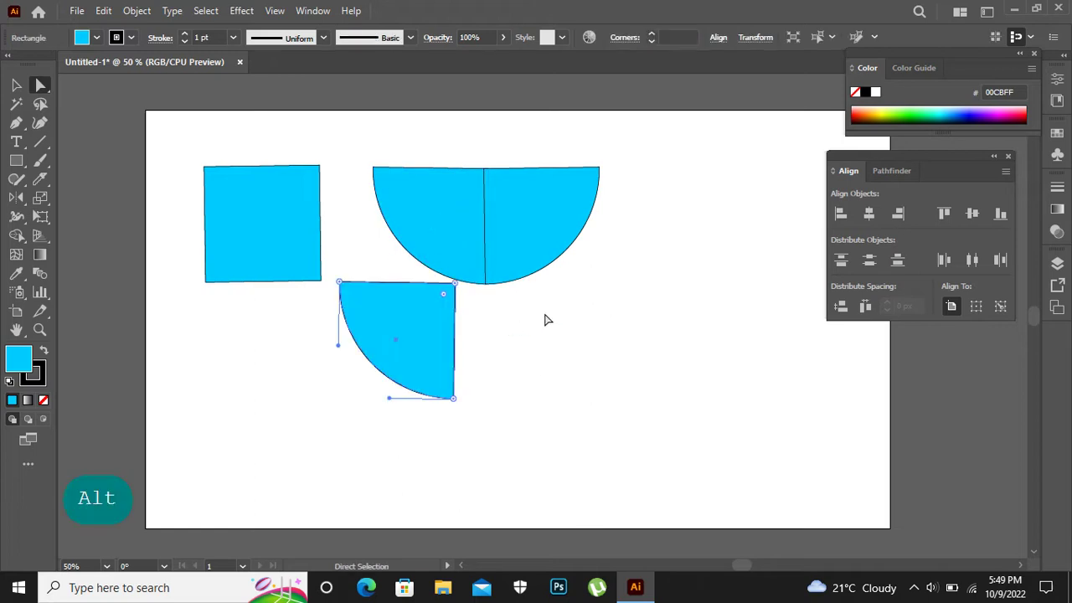
key("Delete")
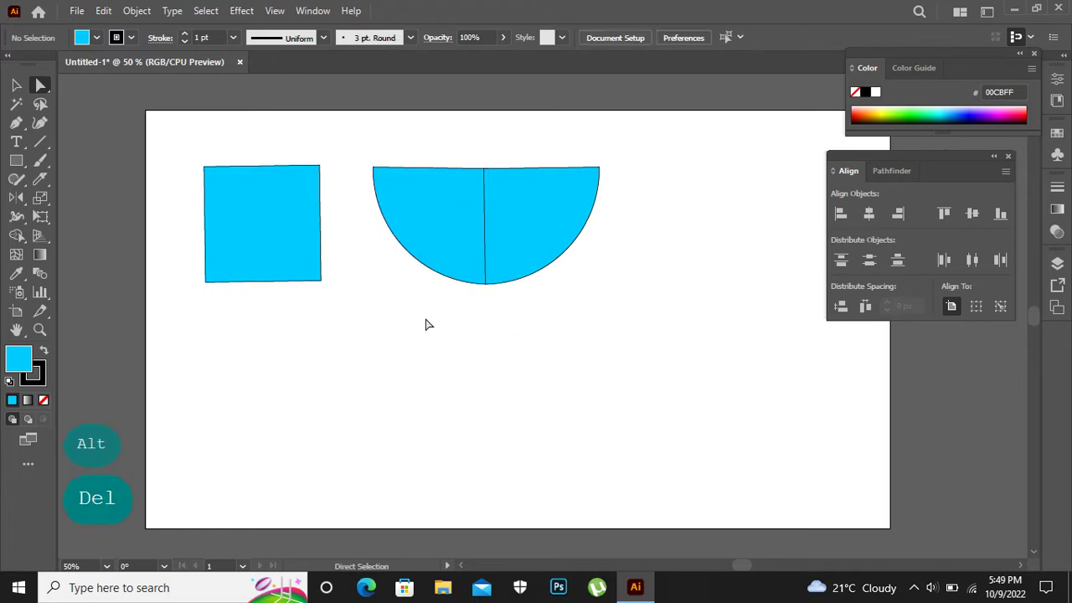
left_click_drag(188, 128, 672, 405)
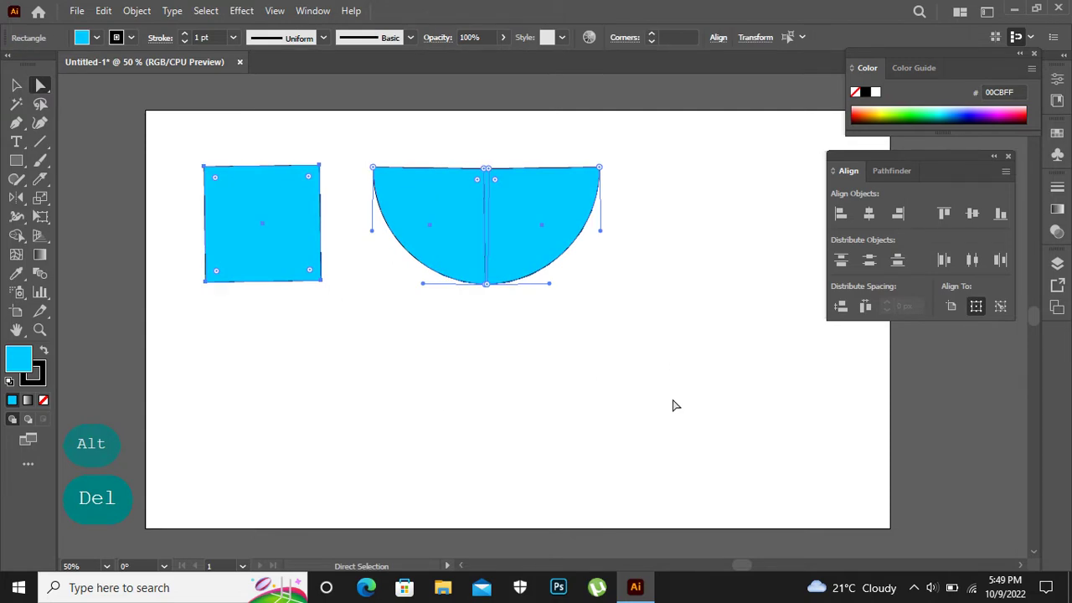
left_click(555, 340)
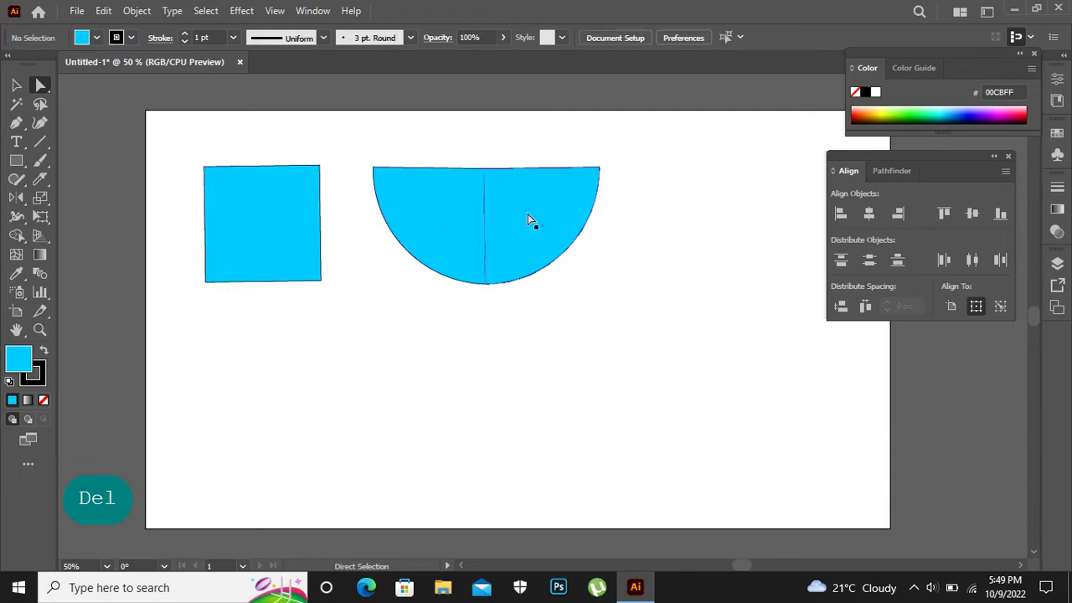
Move the right quarter circle to the lower part of the artboard and stack a copy of it, reflected across the horizontal axis, directly above.
left_click_drag(531, 220, 550, 388)
right_click(571, 379)
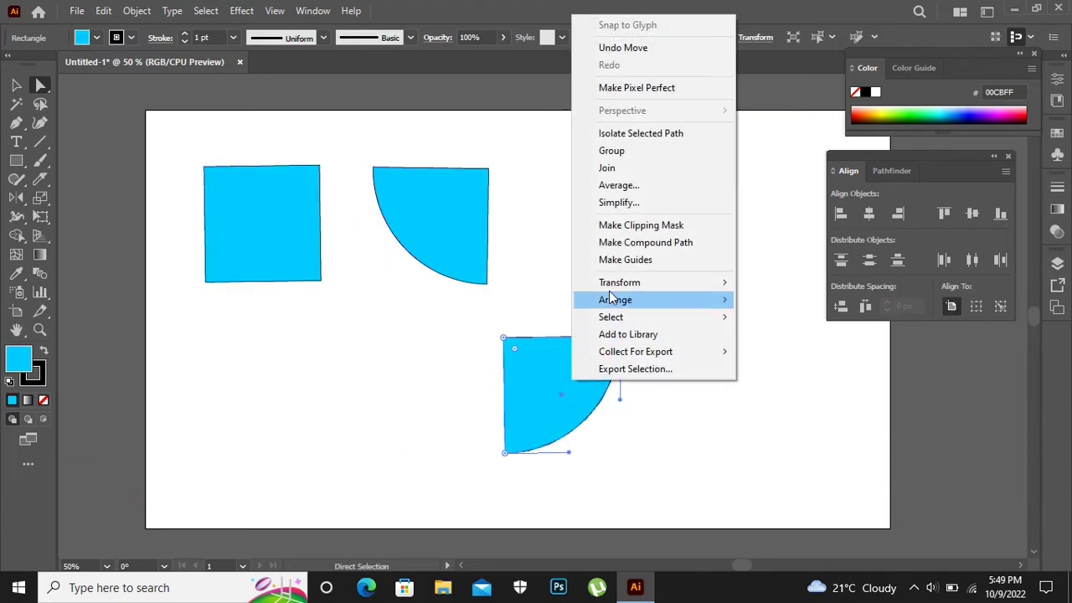
mouse_move(622, 289)
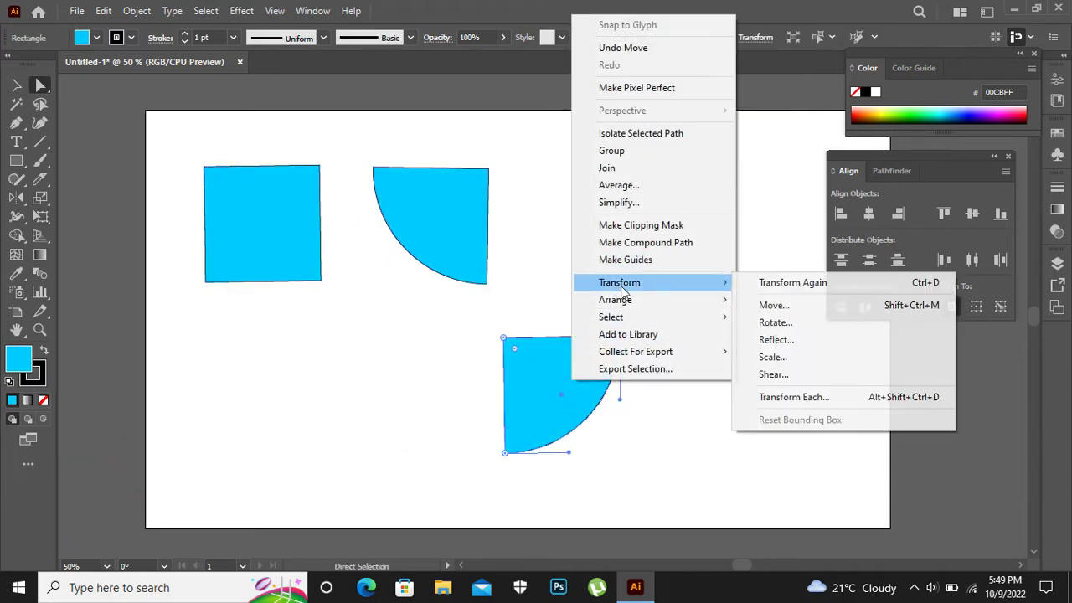
left_click(789, 345)
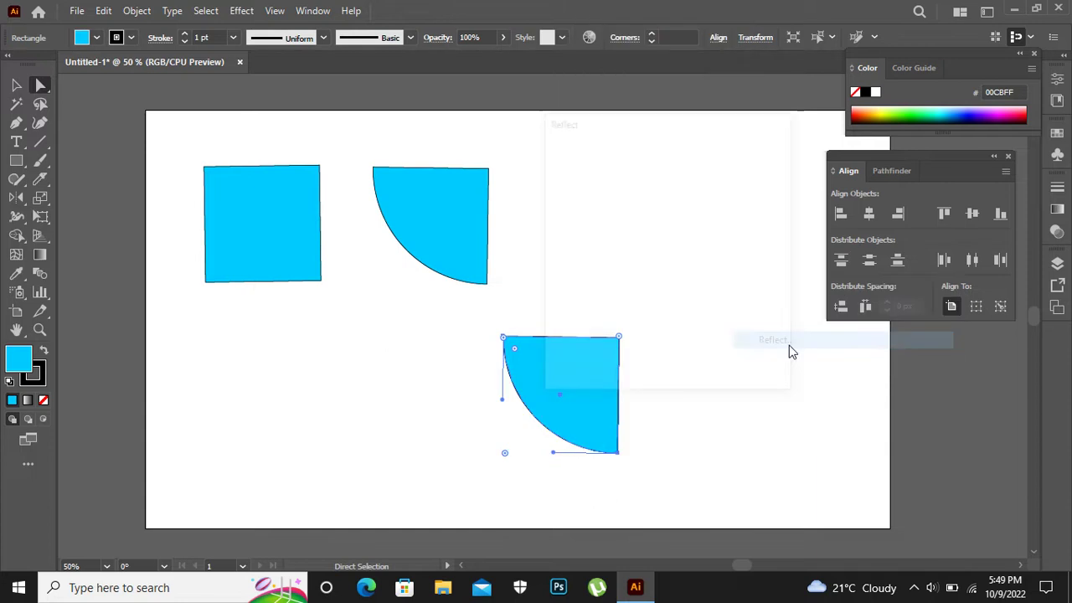
left_click_drag(699, 134, 866, 161)
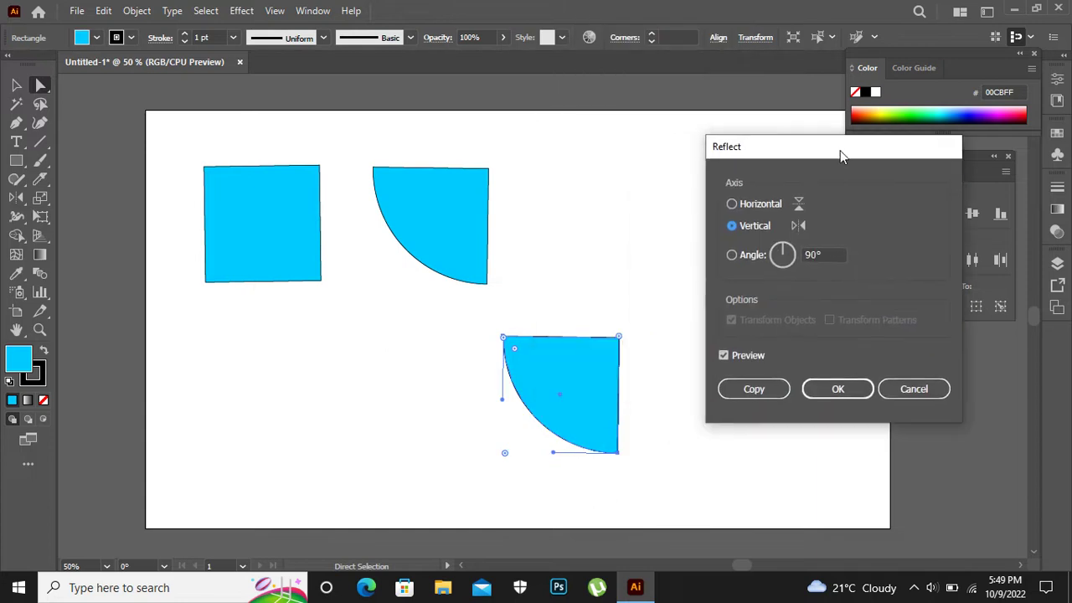
left_click(732, 204)
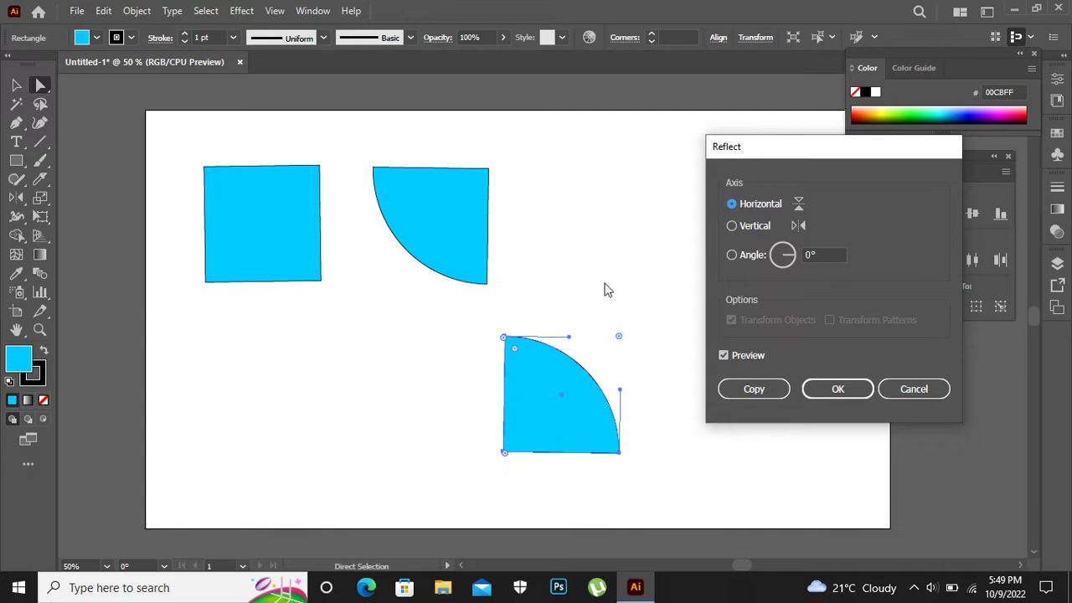
left_click(754, 389)
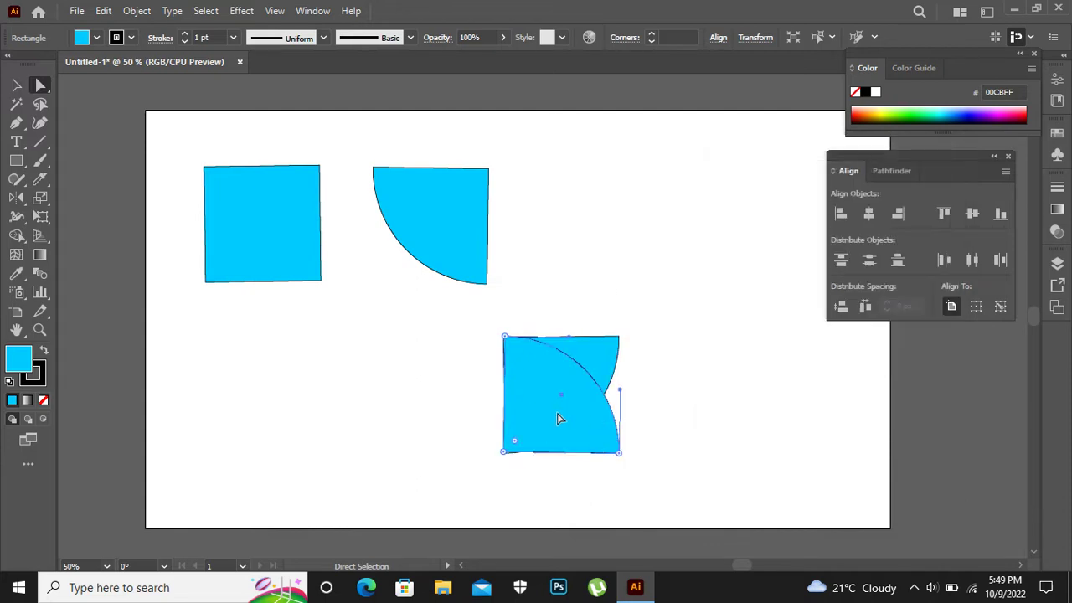
left_click_drag(558, 418, 556, 292)
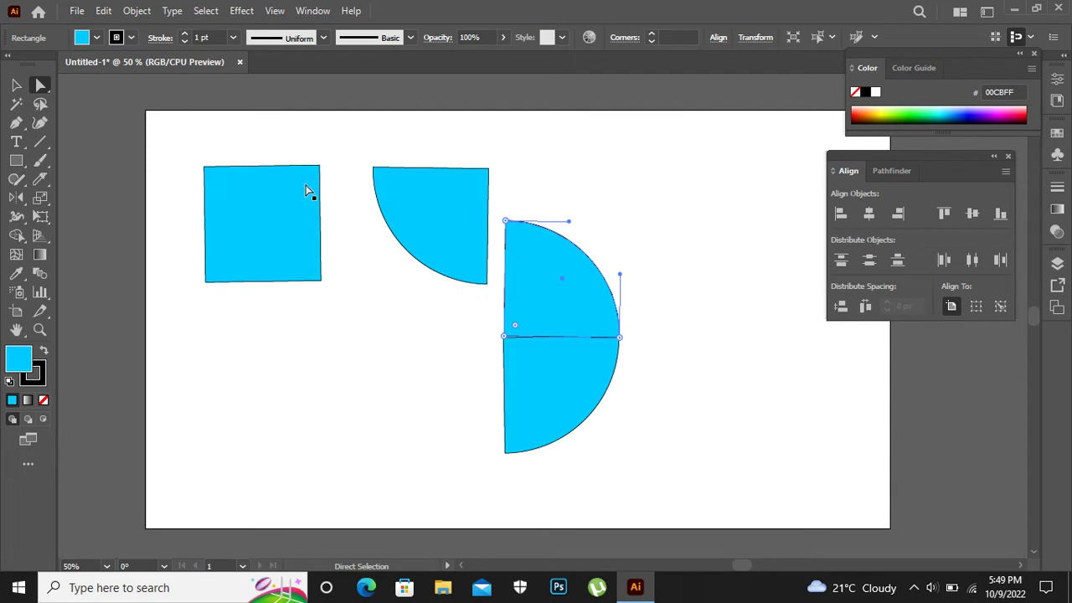
Select all the shapes on the artboard and delete them.
left_click_drag(153, 140, 714, 474)
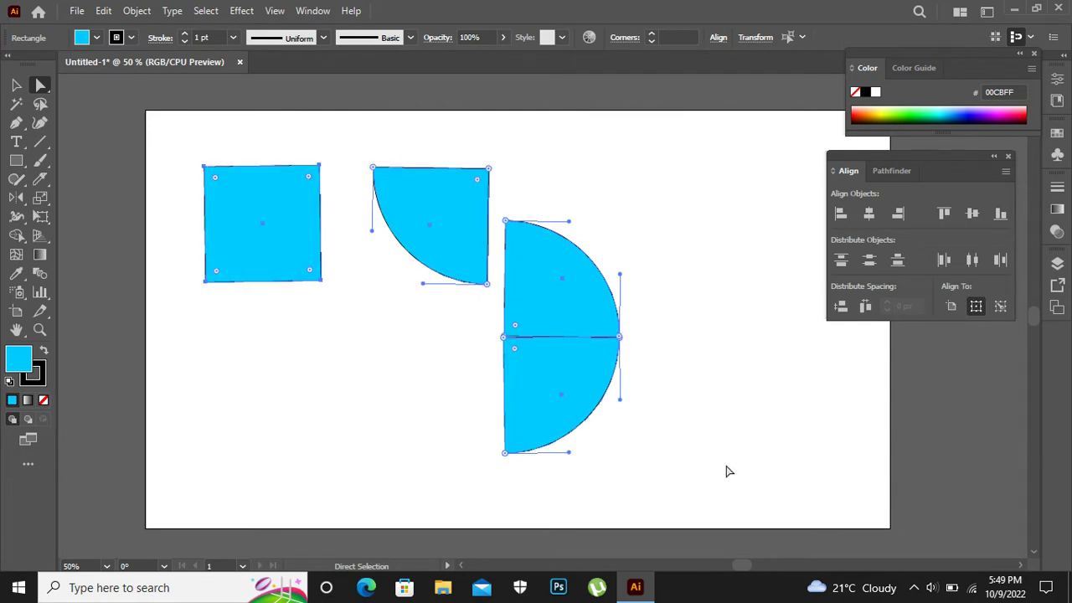
key("Delete")
key("Delete")
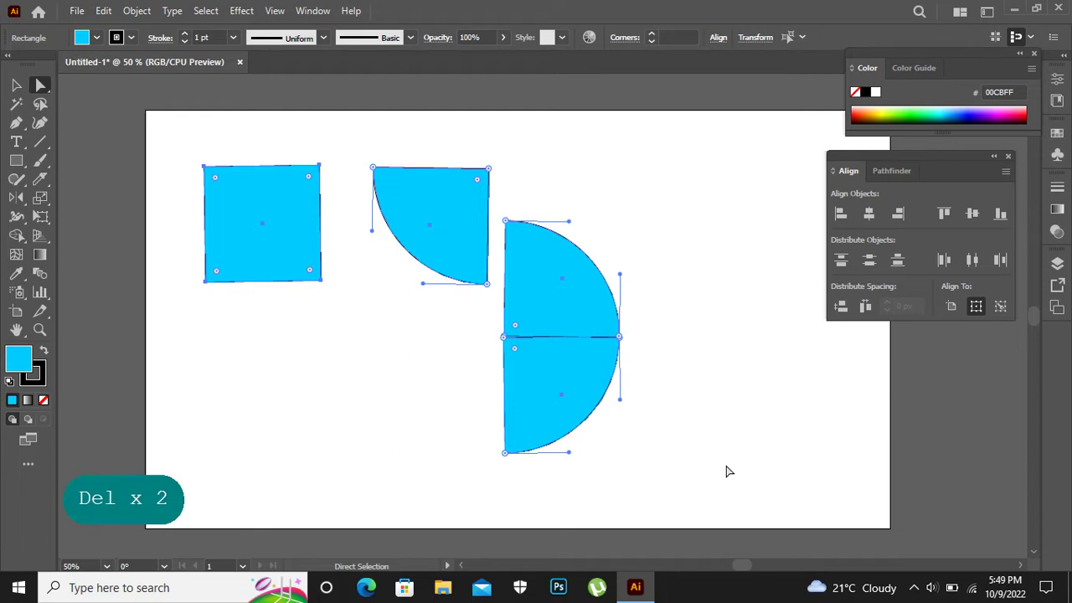
Draw a blue rounded rectangle in the upper-left part of the artboard with the Rounded Rectangle tool.
left_click(24, 166)
right_click(23, 166)
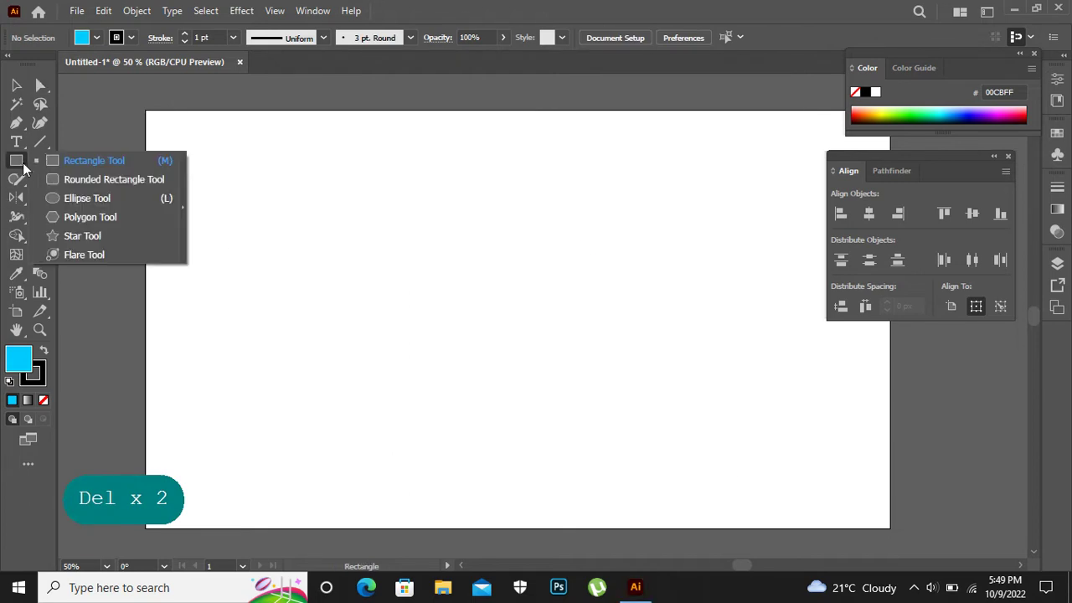
left_click(79, 180)
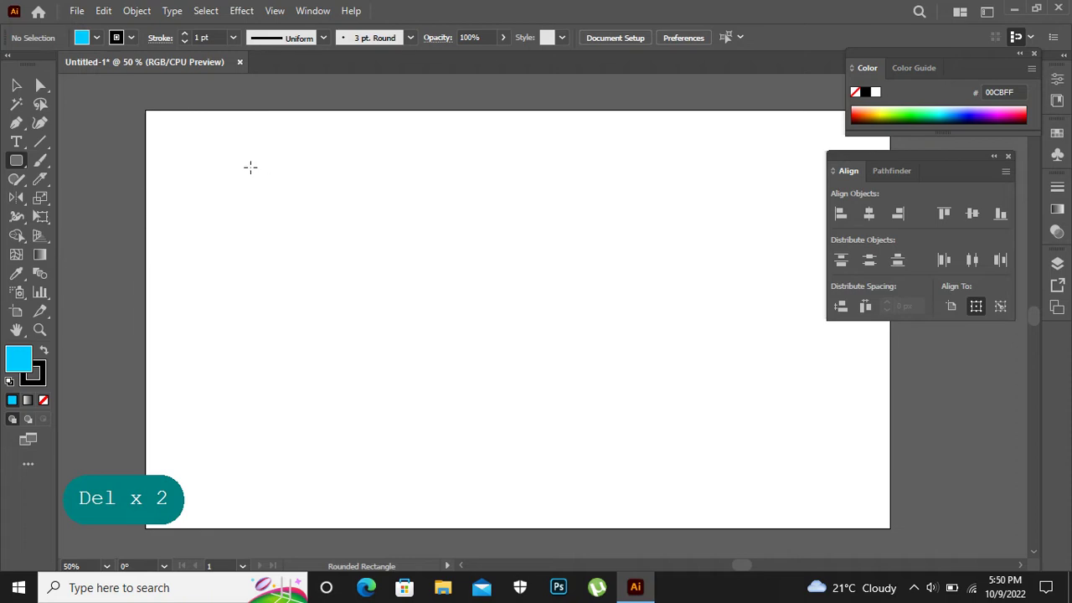
left_click_drag(250, 167, 397, 297)
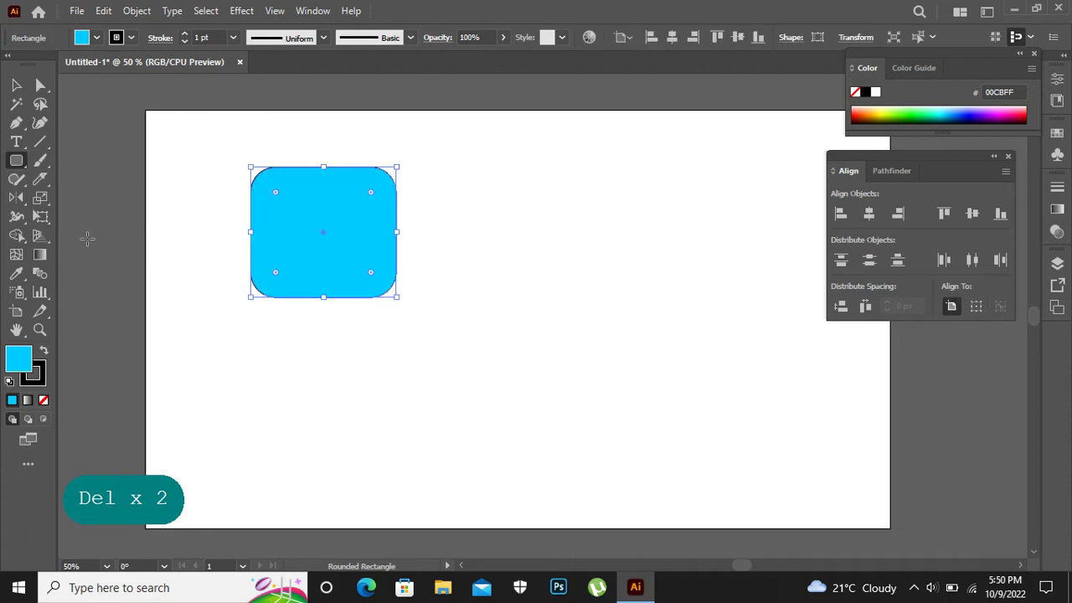
Create a rotated copy of the rounded rectangle about a pivot point just outside its right edge, placing it below and to the right.
right_click(16, 201)
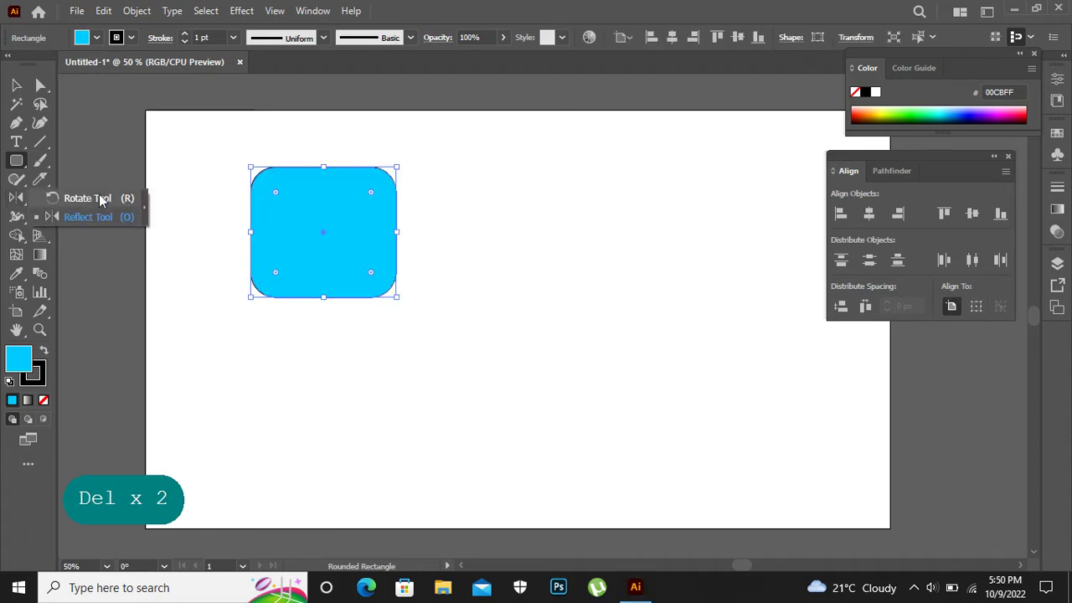
left_click(72, 198)
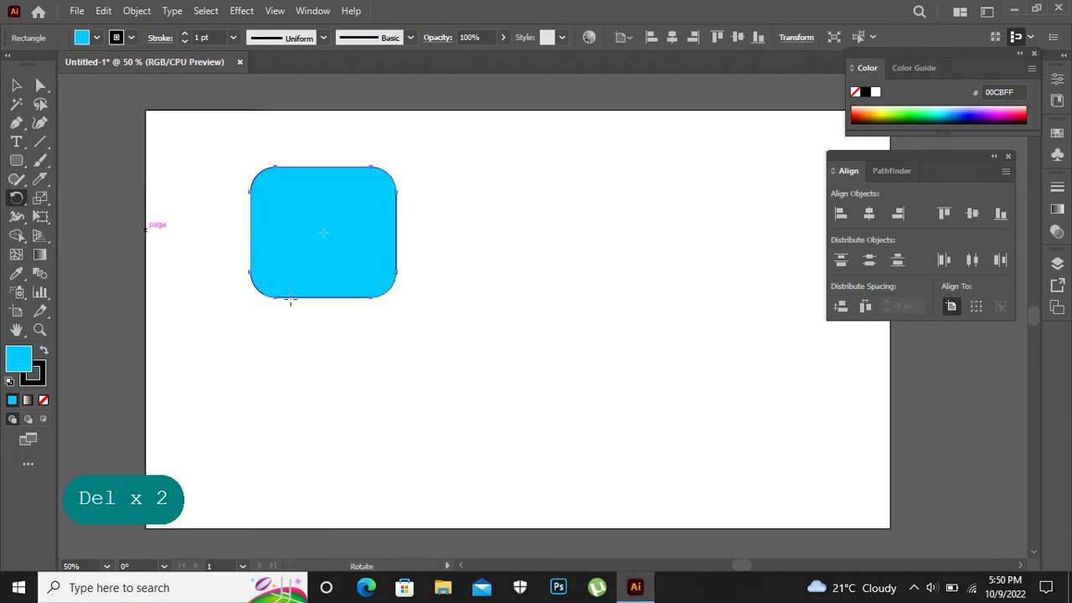
left_click(408, 227)
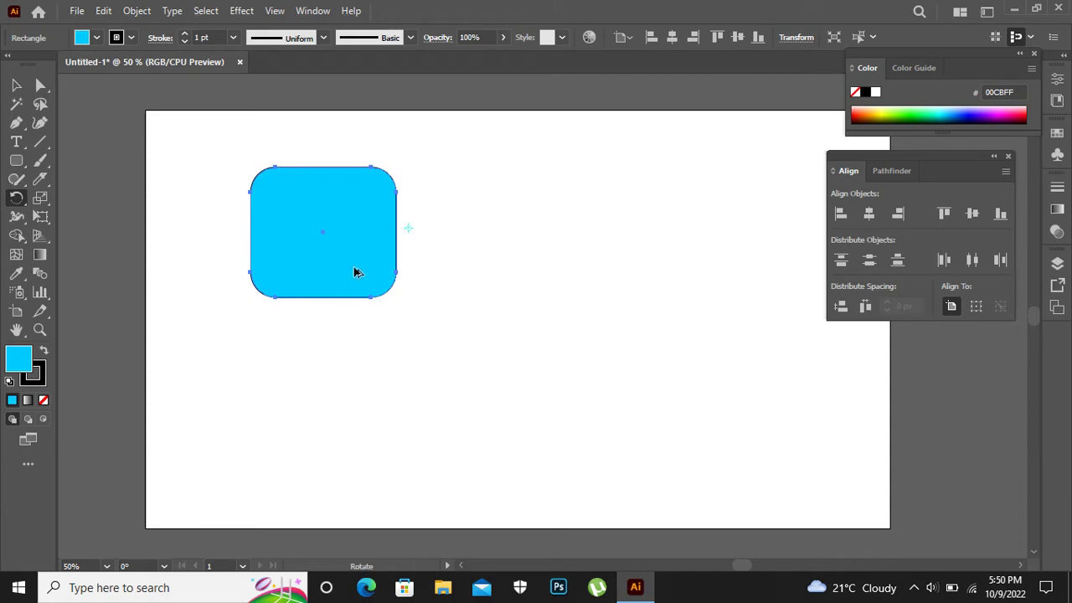
left_click_drag(355, 272, 474, 363)
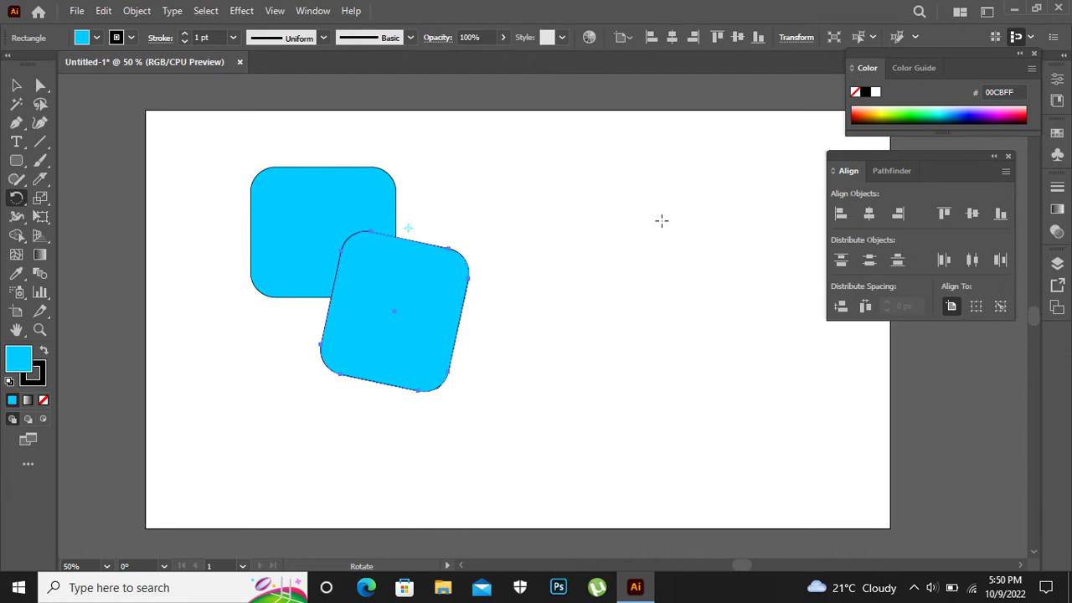
Repeat the rotated-copy transformation 22 times to build a full ring of overlapping rounded rectangles around the pivot.
key("a")
key("ctrl+d")
key("ctrl+d")
key("ctrl+d")
key("ctrl+d")
key("ctrl+d")
key("ctrl+d")
key("ctrl+d")
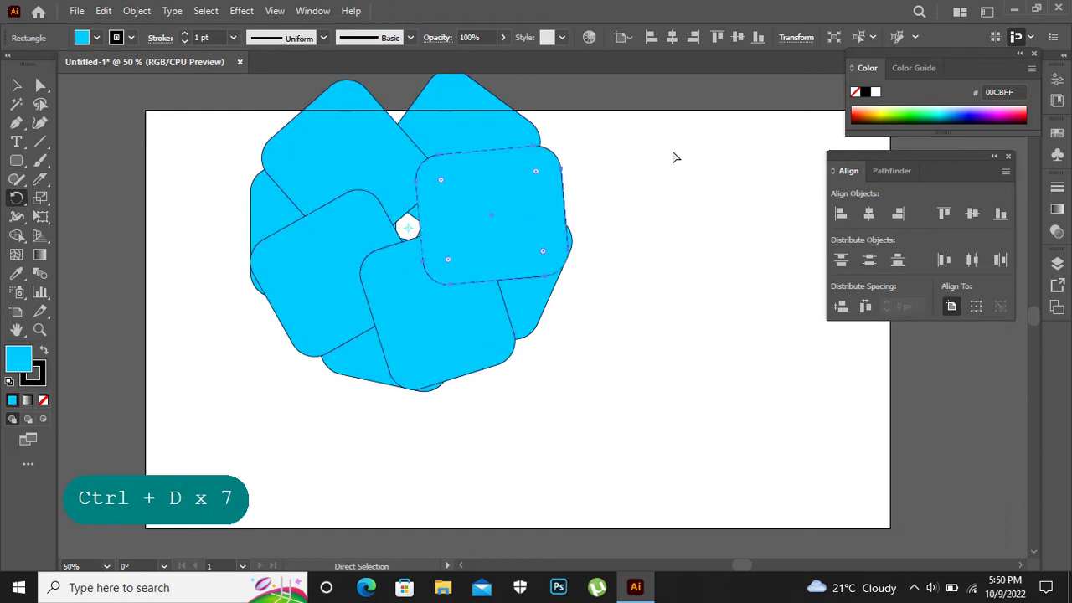
key("ctrl+d")
key("ctrl+d")
key("ctrl+d")
key("ctrl+d")
key("ctrl+d")
key("ctrl+d")
key("ctrl+d")
key("ctrl+d")
key("ctrl+d")
key("ctrl+d")
key("ctrl+d")
key("ctrl+d")
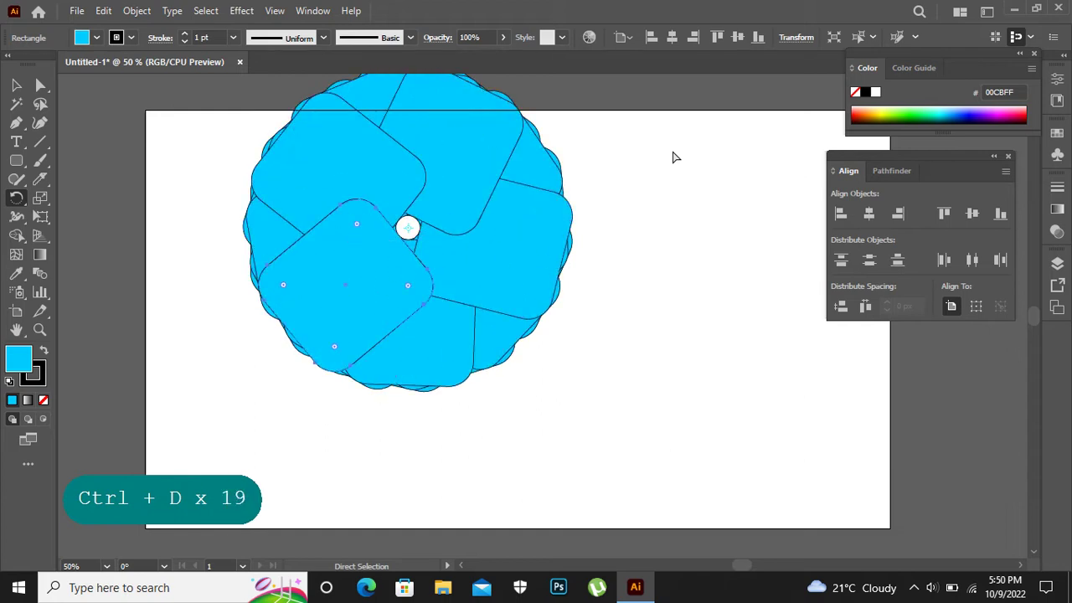
key("ctrl+d")
key("ctrl+d")
key("ctrl+d")
key("r")
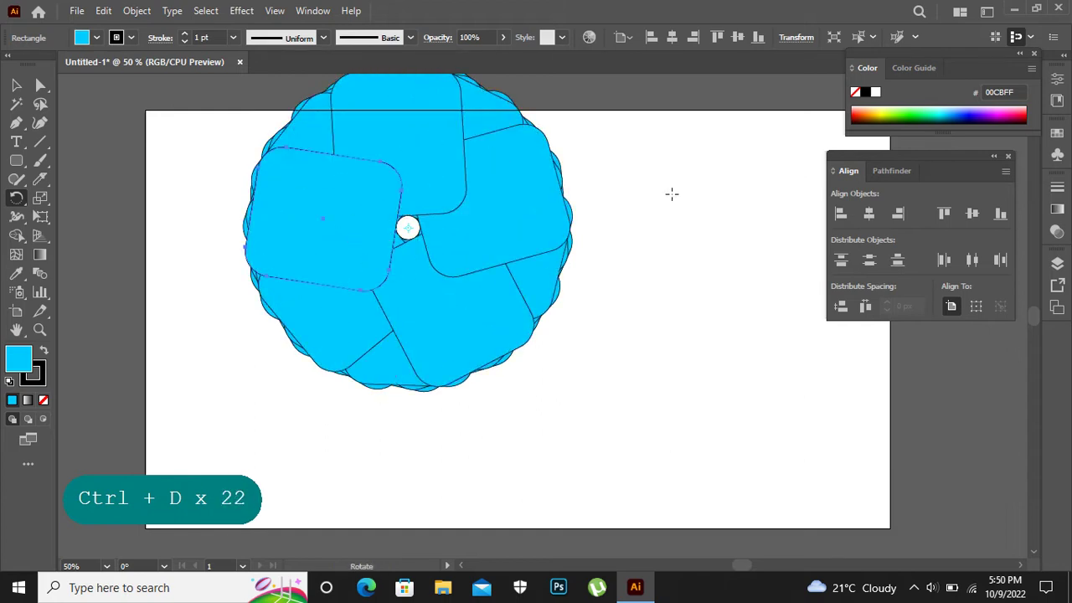
Select the entire ring of rounded rectangles and delete it.
scroll(674, 197, "up", 2)
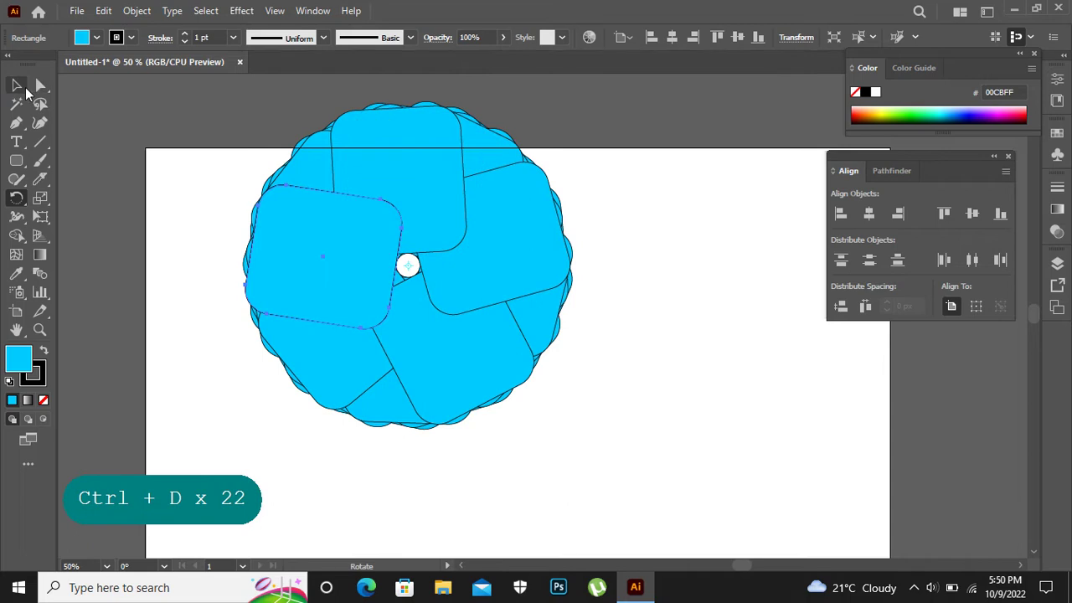
left_click(23, 87)
left_click_drag(198, 132, 605, 479)
key("Delete")
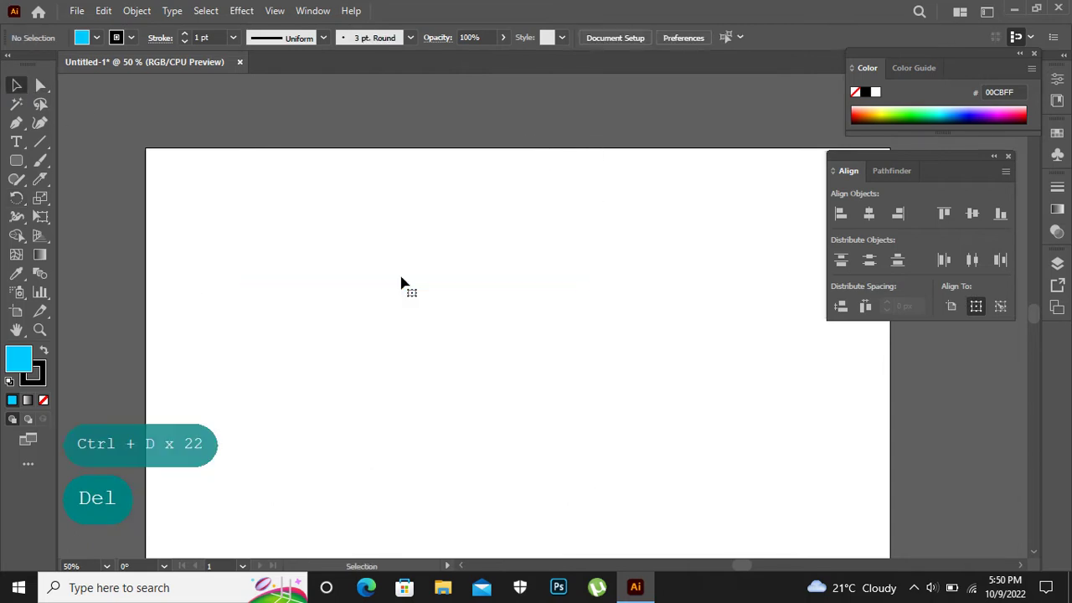
Draw a blue perfect circle in the upper middle of the artboard with the Ellipse tool.
right_click(23, 164)
left_click(67, 199)
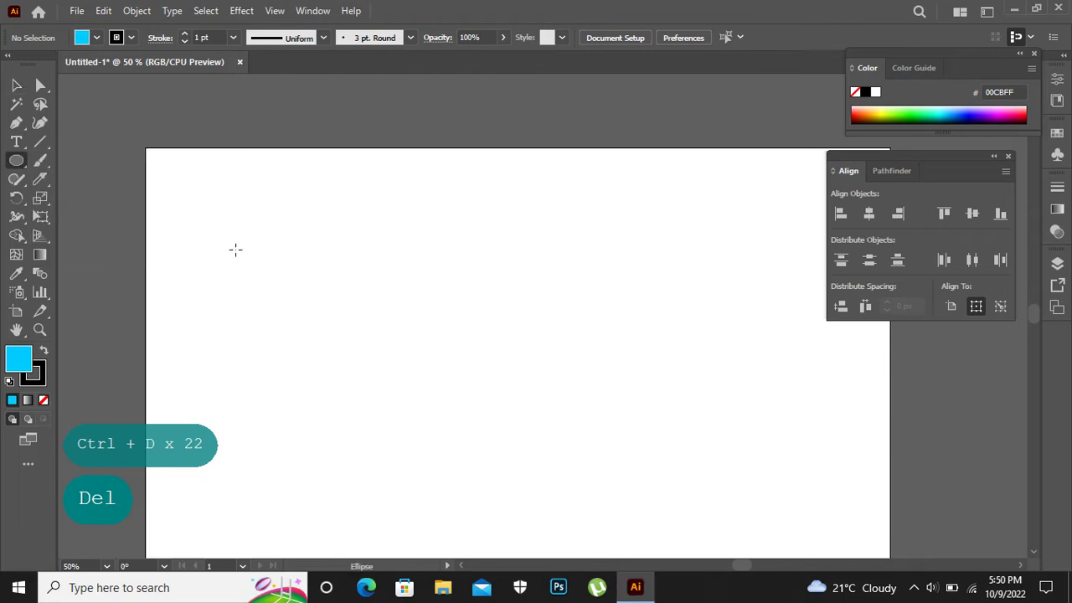
left_click_drag(378, 252, 476, 351)
key("shift")
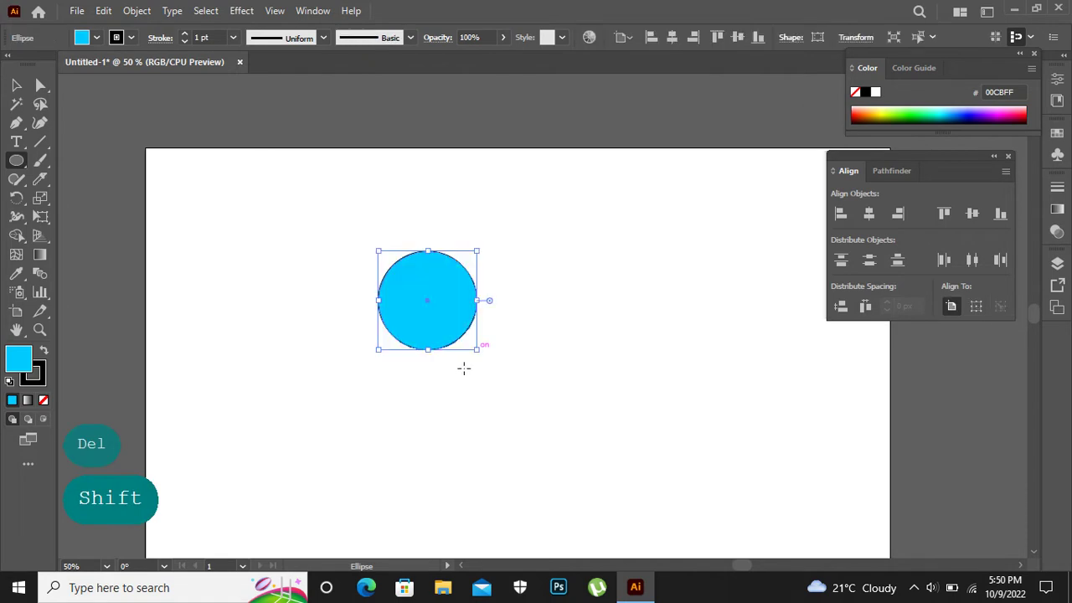
Rotate the circle about a pivot point on its right edge so that it sits below the pivot.
right_click(17, 198)
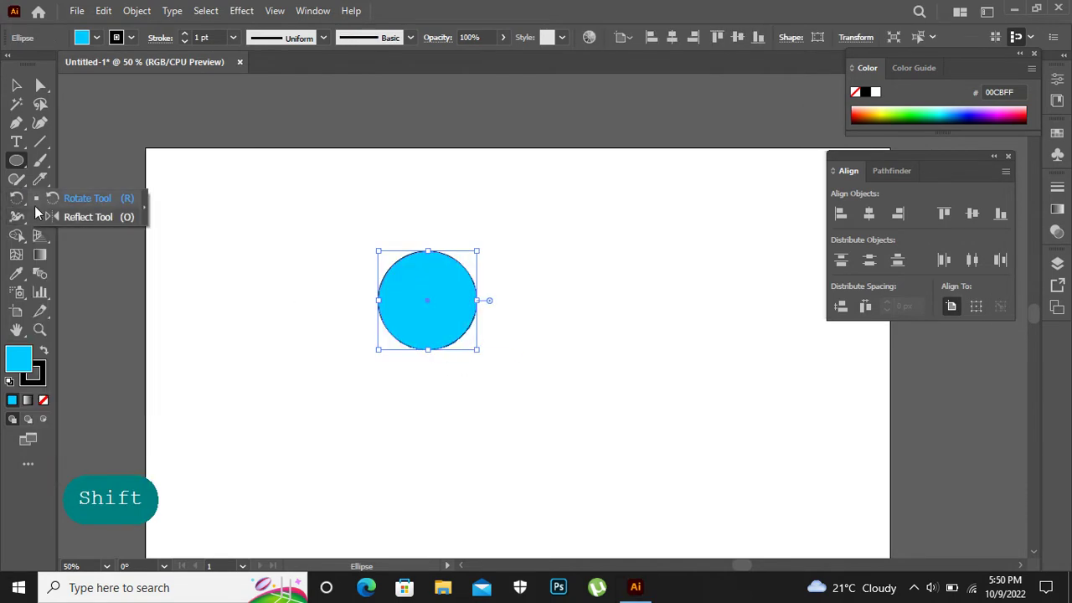
left_click(54, 199)
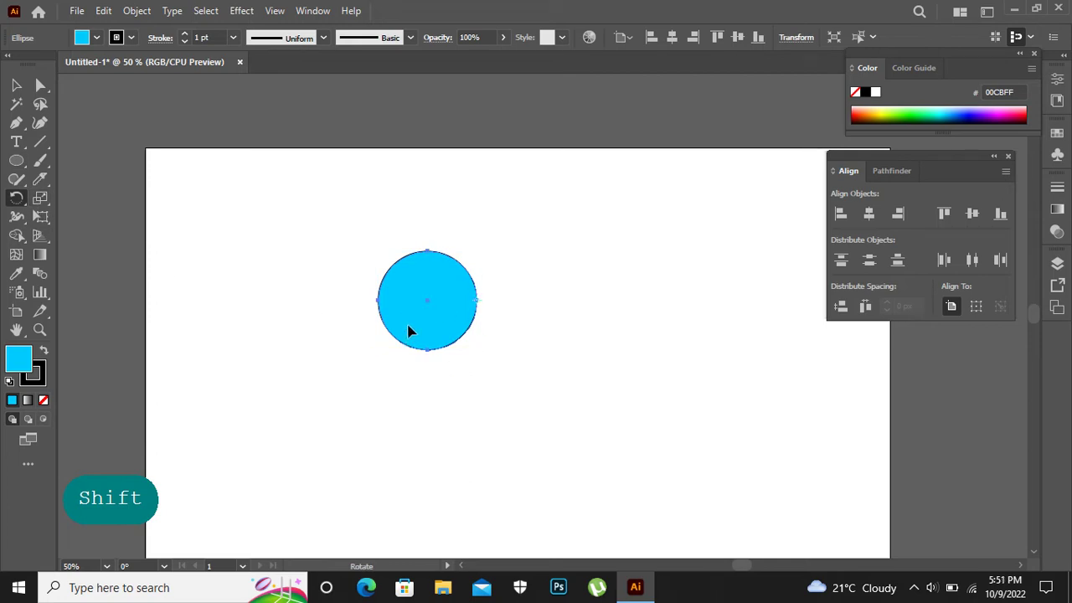
left_click_drag(410, 331, 463, 369)
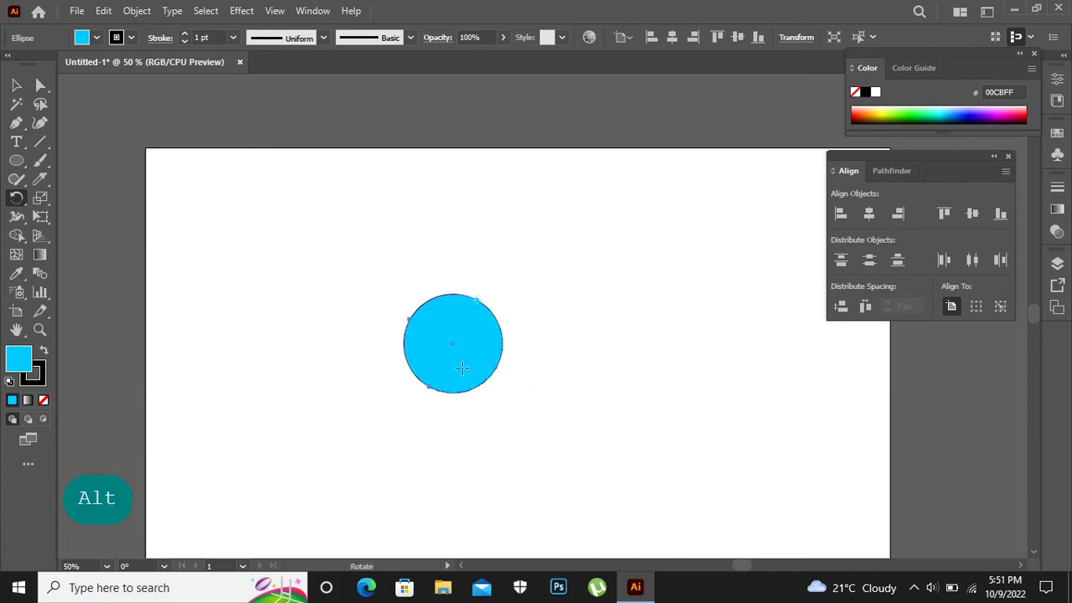
Create a rotated copy of the circle about the same pivot, overlapping the original on its right side.
key("alt")
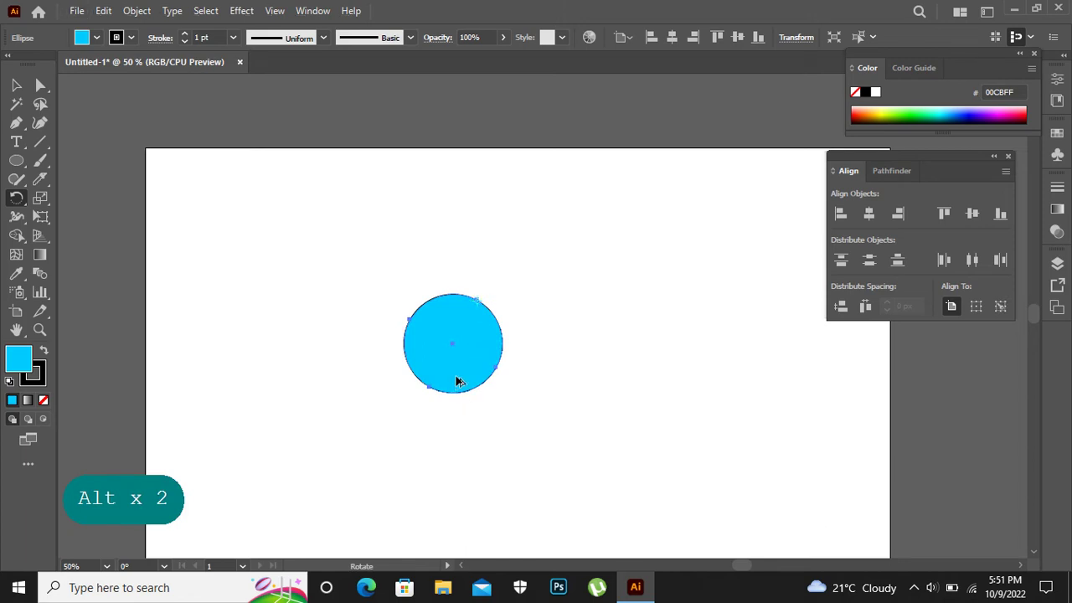
left_click_drag(459, 380, 554, 379)
key("alt")
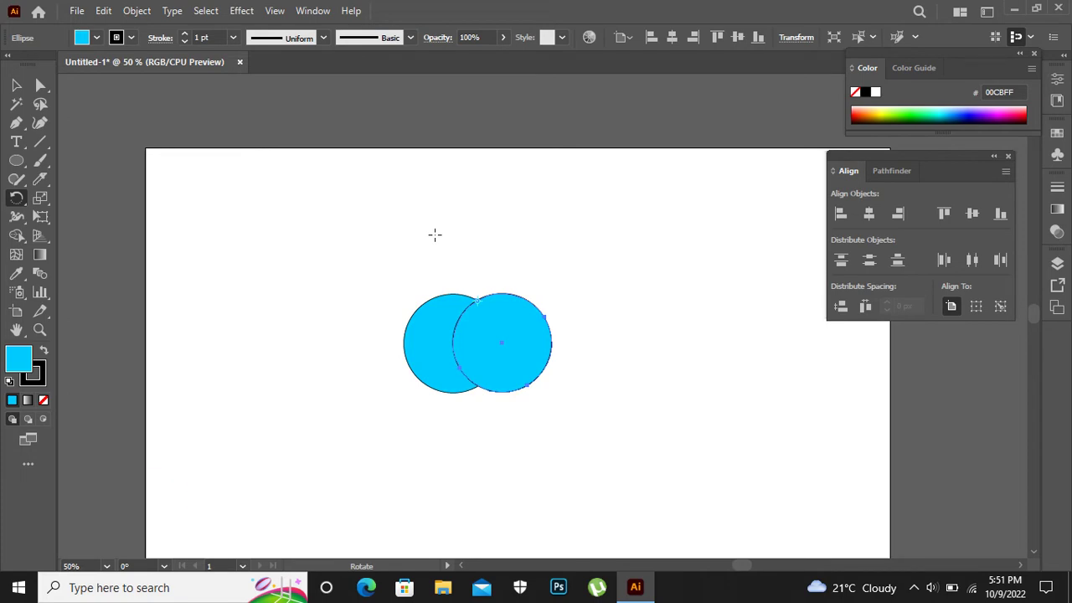
Repeat the rotated-copy transformation many times to build a dense flower-like pattern of overlapping circles around the pivot.
key("ctrl")
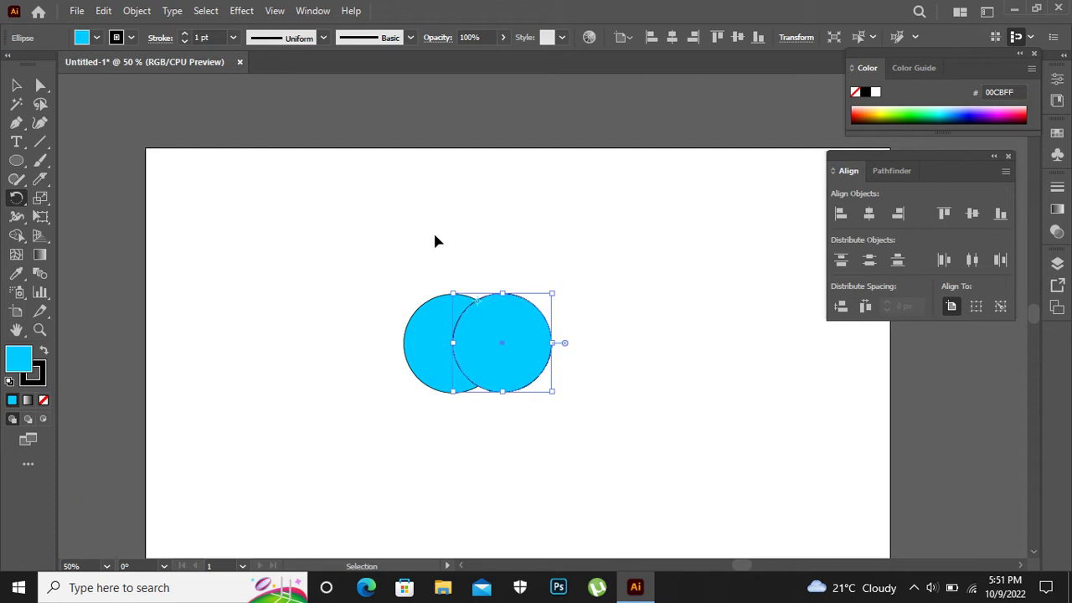
key("ctrl+d")
key("ctrl+d")
key("ctrl+d")
key("ctrl+d")
key("ctrl+d")
key("ctrl+d")
key("ctrl+d")
key("ctrl+d")
key("ctrl+d")
key("ctrl+d")
key("ctrl+d")
key("ctrl+d")
key("ctrl+d")
key("ctrl+d")
key("ctrl+d")
key("ctrl+d")
key("ctrl+d")
key("ctrl+d")
key("ctrl+d")
key("ctrl+d")
key("ctrl+d")
key("ctrl+d")
key("ctrl+d")
key("ctrl+d")
key("ctrl+d")
key("ctrl+d")
key("ctrl+d")
key("ctrl+d")
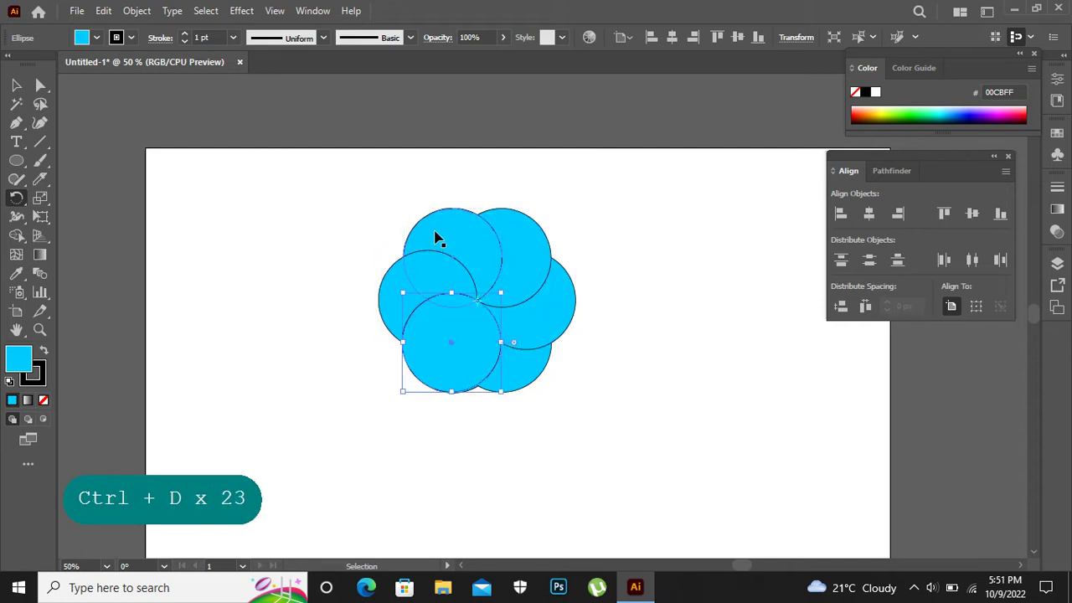
key("ctrl+d")
key("ctrl+d")
key("ctrl+d")
key("ctrl+d")
key("ctrl+d")
key("ctrl+d")
key("ctrl+d")
key("ctrl+d")
key("ctrl+d")
key("ctrl+d")
key("ctrl+d")
key("ctrl+d")
key("ctrl+d")
key("ctrl+d")
key("ctrl+d")
key("ctrl+d")
key("ctrl+d")
key("ctrl+d")
key("ctrl+d")
key("ctrl+d")
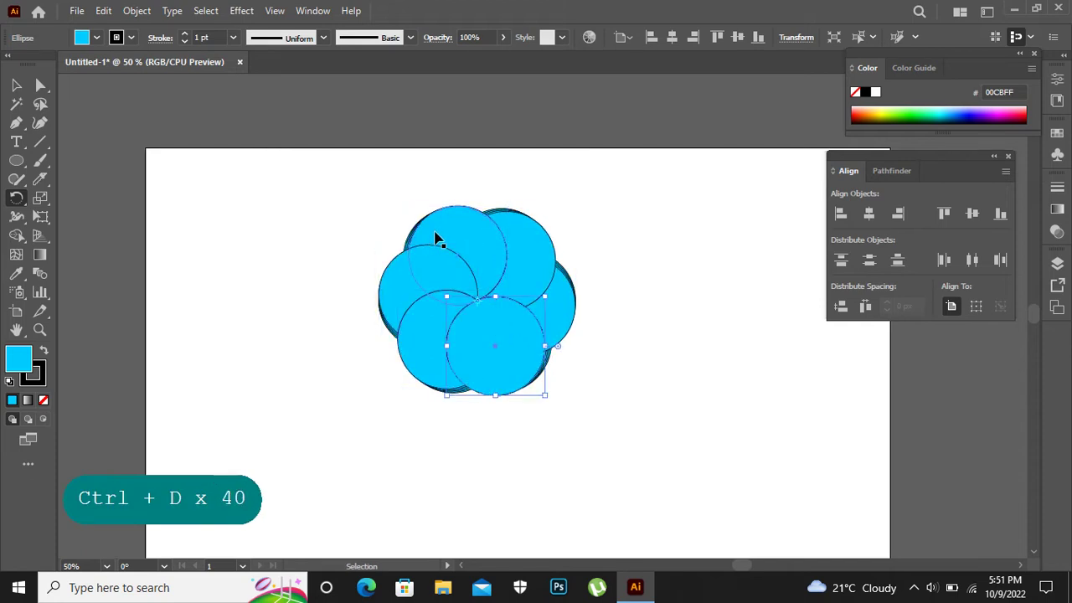
key("ctrl+d")
key("ctrl+d")
key("ctrl+d")
key("ctrl+d")
key("ctrl+d")
key("ctrl+d")
key("ctrl+d")
key("ctrl+d")
key("ctrl+d")
key("ctrl+d")
key("ctrl+d")
key("ctrl+d")
key("ctrl+d")
key("ctrl+d")
key("ctrl+d")
key("ctrl+d")
key("ctrl+d")
key("ctrl+d")
key("ctrl+d")
key("ctrl+d")
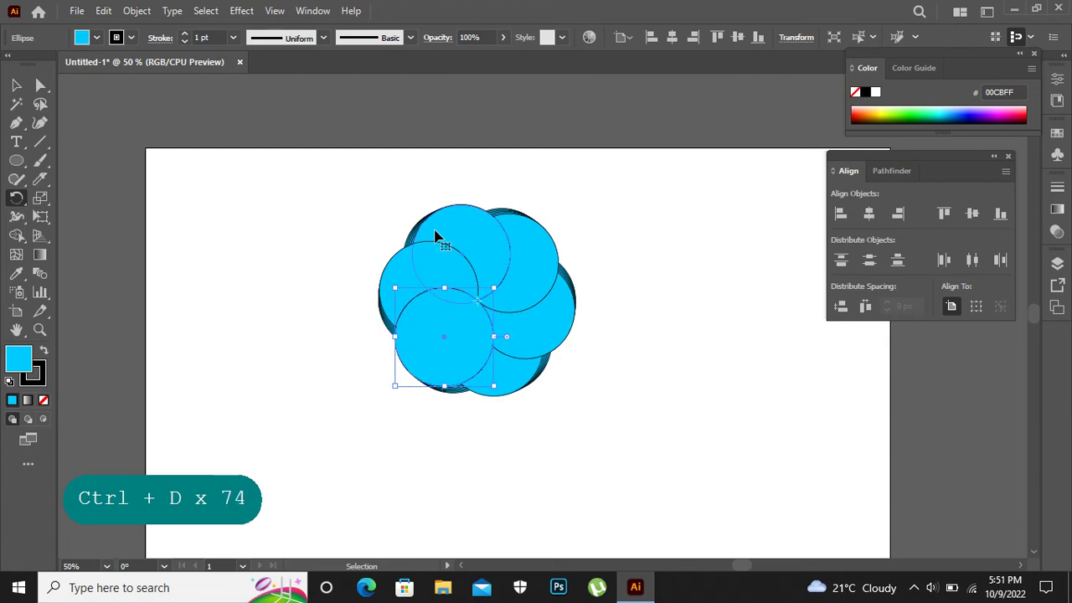
key("ctrl+d")
key("ctrl+d")
key("ctrl+d")
key("ctrl+d")
key("ctrl+d")
key("ctrl+d")
key("ctrl+d")
key("ctrl+d")
key("ctrl+d")
key("ctrl+d")
key("ctrl+d")
key("ctrl+d")
key("ctrl+d")
key("ctrl+d")
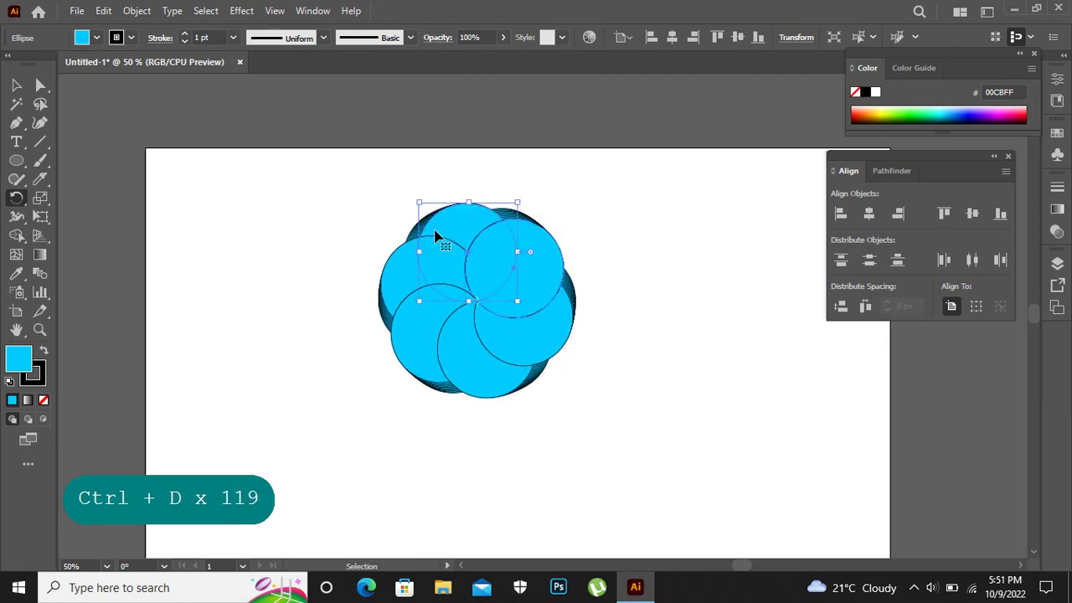
key("ctrl+d")
key("ctrl+d")
key("ctrl+d")
key("ctrl+d")
key("ctrl+d")
key("ctrl+d")
key("ctrl+d")
key("ctrl+d")
key("ctrl+d")
key("ctrl+d")
key("ctrl+d")
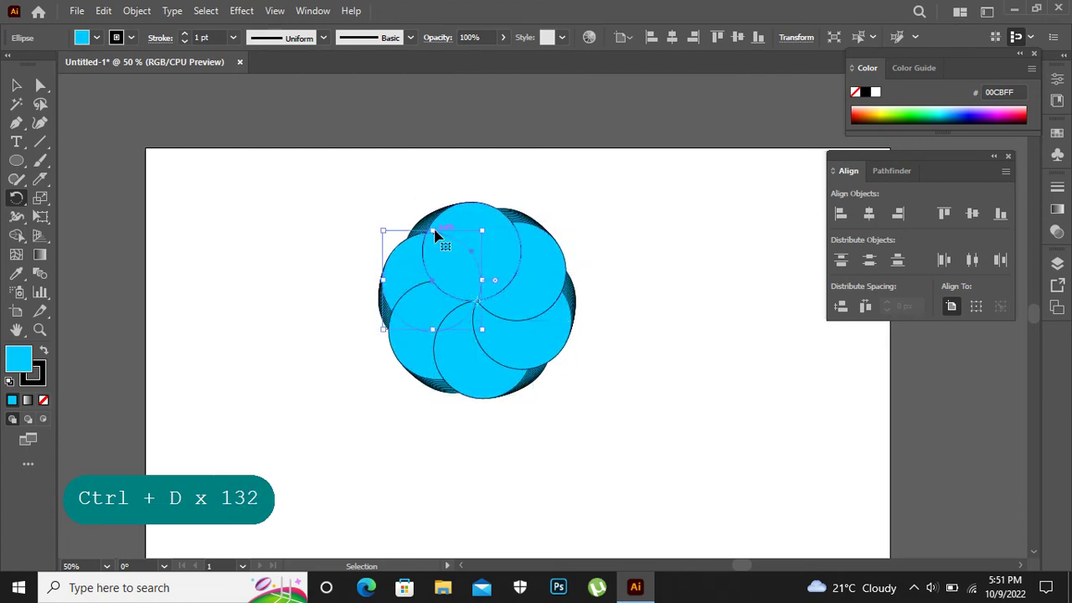
key("ctrl+d")
key("ctrl+d")
key("ctrl+d")
key("ctrl+d")
key("ctrl+d")
key("ctrl+d")
key("ctrl+d")
key("ctrl+d")
key("ctrl+d")
key("ctrl+d")
key("ctrl+d")
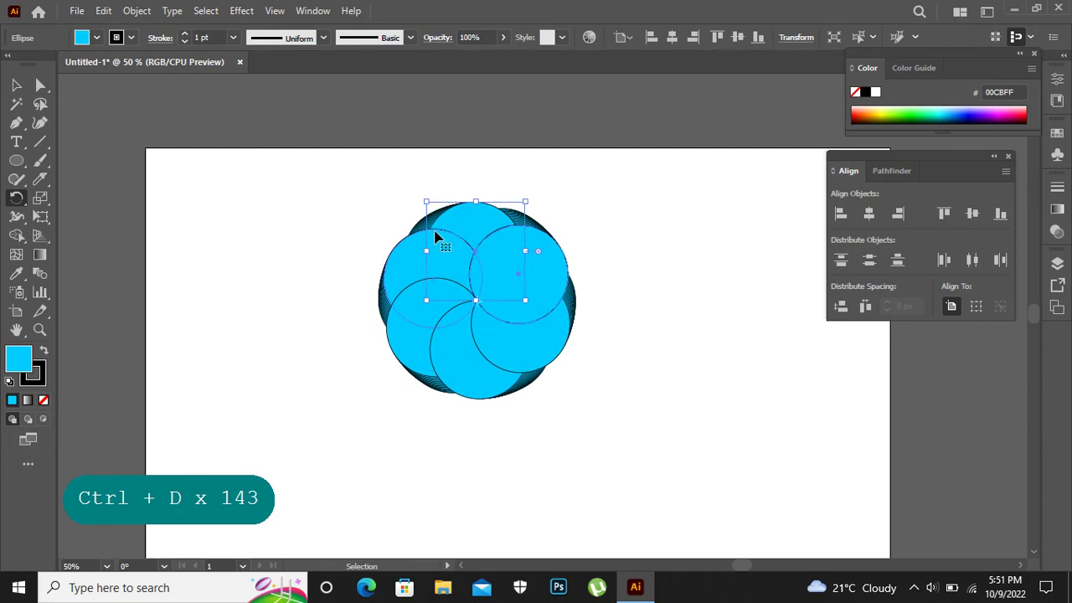
key("ctrl+d")
key("ctrl+d")
key("ctrl+d")
key("ctrl+d")
key("ctrl+d")
key("ctrl+d")
key("ctrl+d")
key("ctrl+d")
key("ctrl+d")
key("ctrl+d")
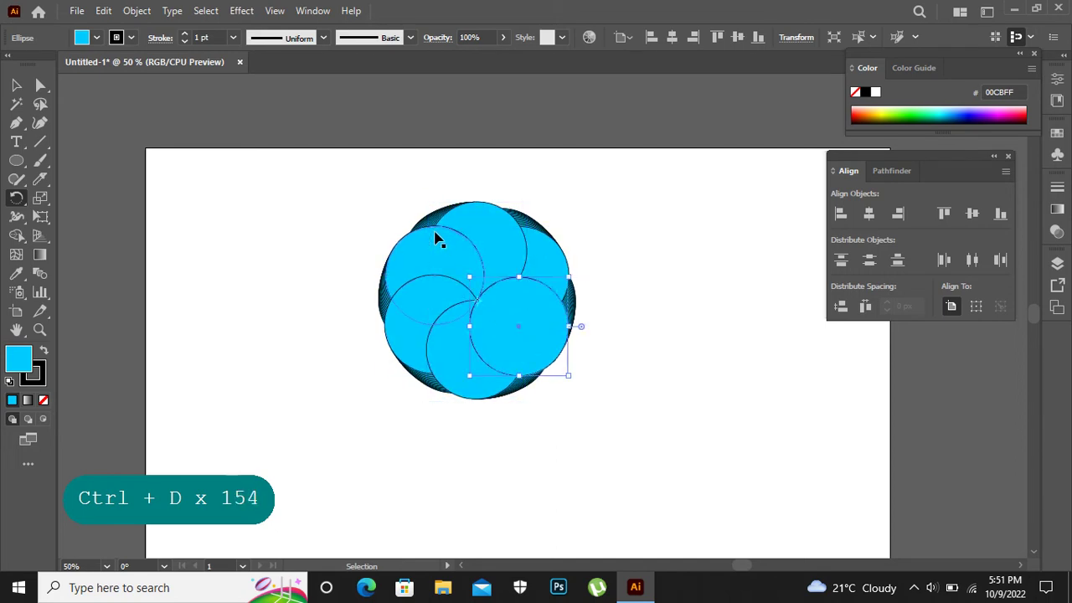
Add further rotated copies of the circle around the same pivot to make the circular pattern denser, finishing with nothing selected.
key("ctrl+d")
key("ctrl+d")
key("ctrl+d")
key("ctrl+d")
key("ctrl+d")
key("ctrl+d")
key("ctrl+d")
key("ctrl+d")
key("ctrl+d")
key("ctrl+d")
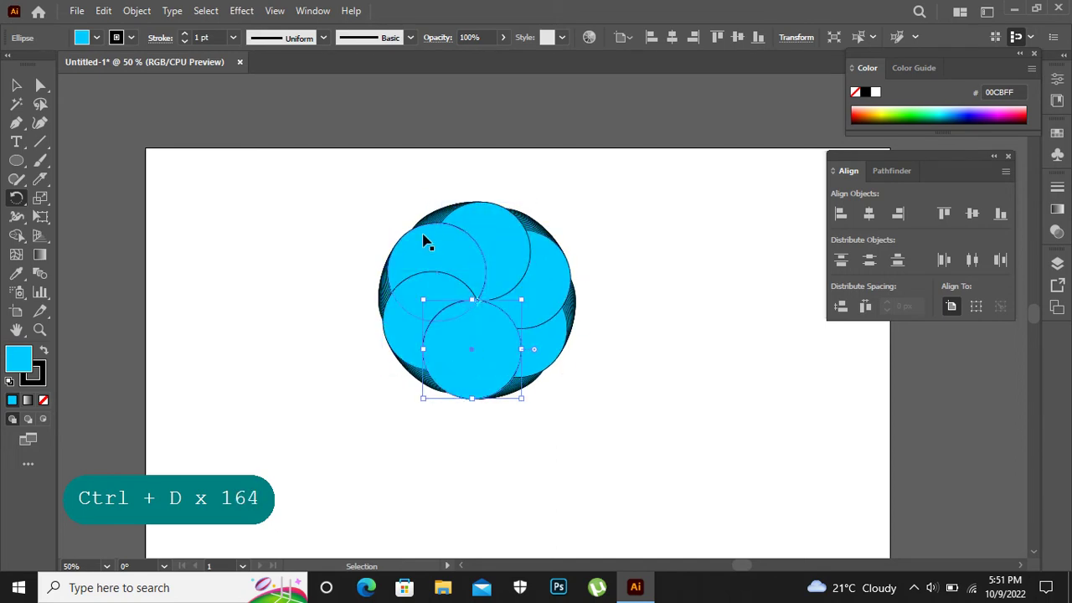
key("ctrl+d")
key("ctrl+d")
key("ctrl+d")
key("ctrl+d")
key("ctrl+d")
key("ctrl+d")
key("ctrl+d")
key("ctrl+d")
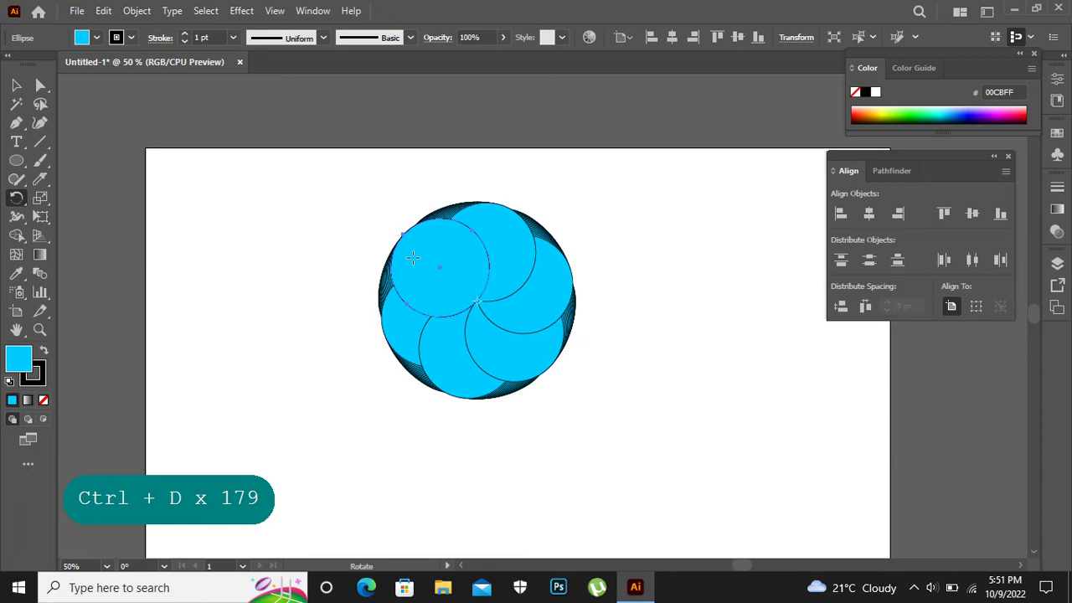
left_click(15, 85)
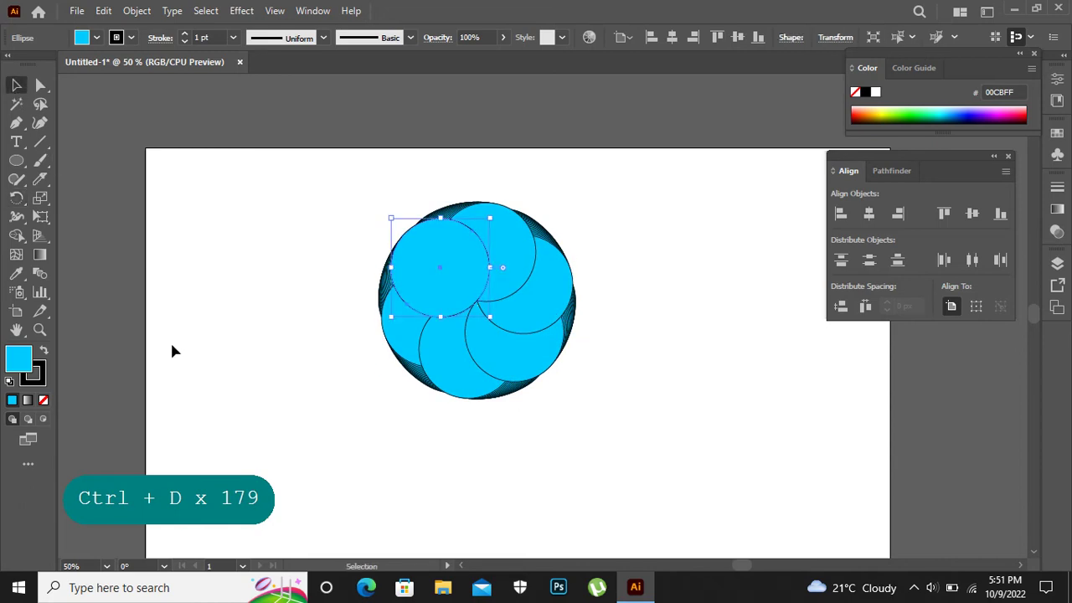
left_click(174, 349)
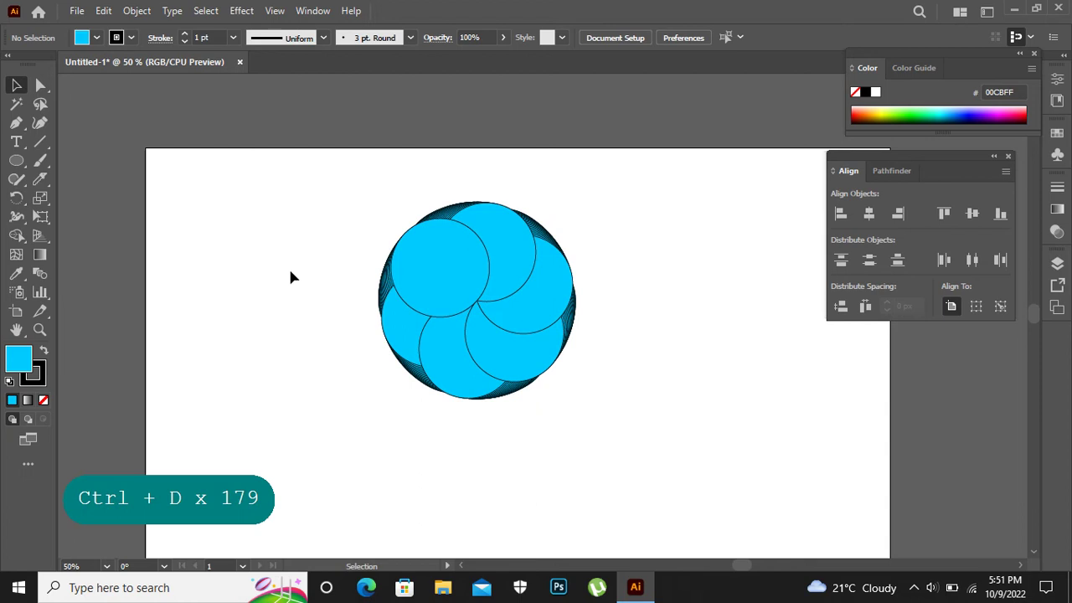
Pull two circles out of the pattern, placing one to its left and one above it across the artboard's upper edge.
left_click_drag(352, 231, 609, 441)
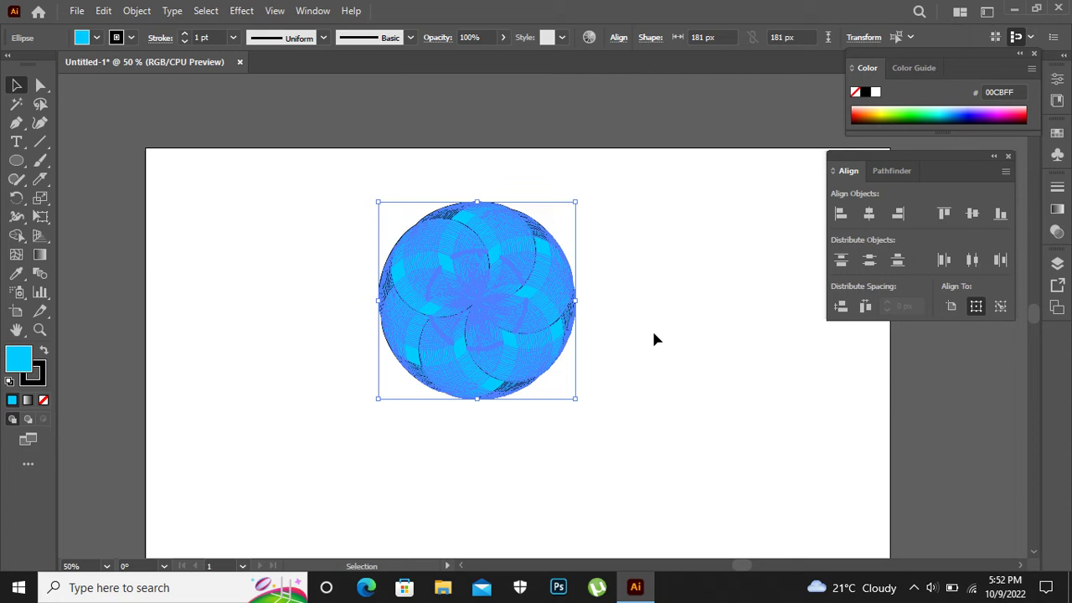
left_click(224, 221)
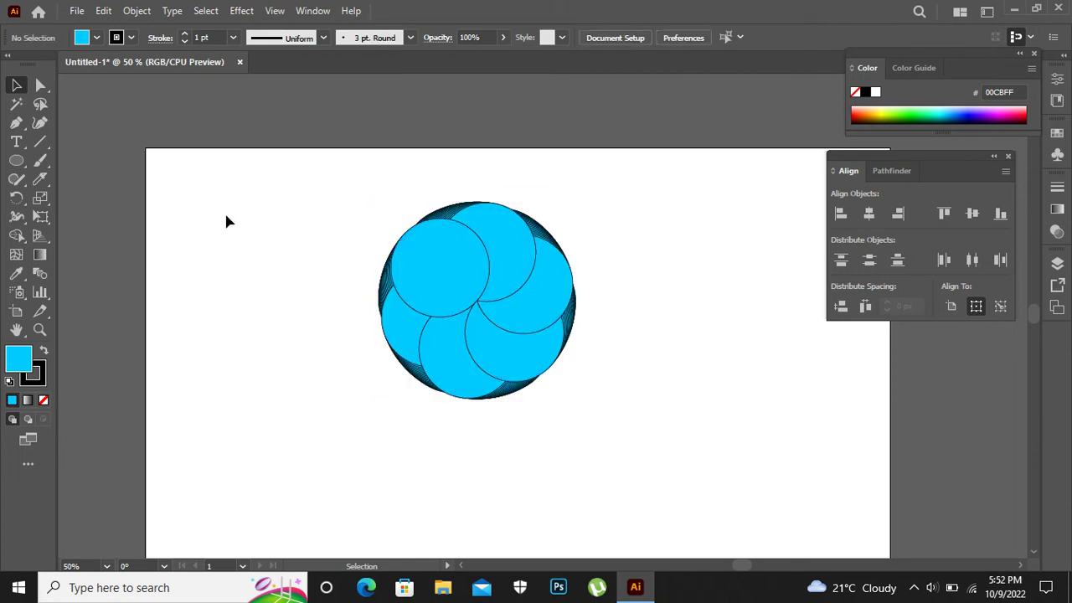
left_click_drag(372, 285, 261, 254)
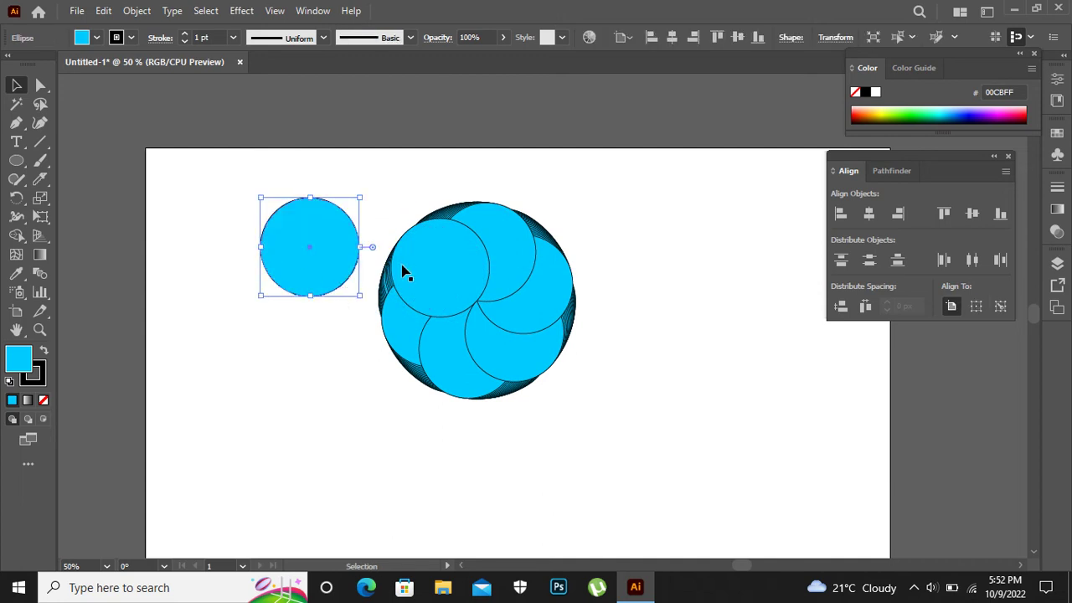
left_click_drag(447, 210, 406, 99)
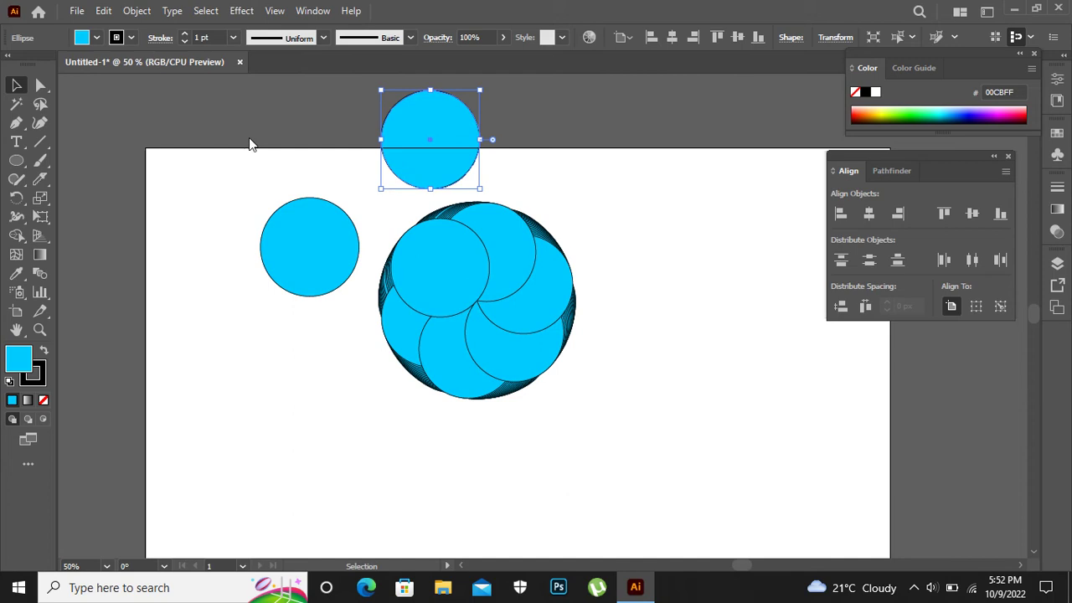
Delete the circular pattern and both separated circles to clear the artboard.
left_click_drag(126, 61, 157, 52)
left_click_drag(262, 112, 595, 412)
key("Delete")
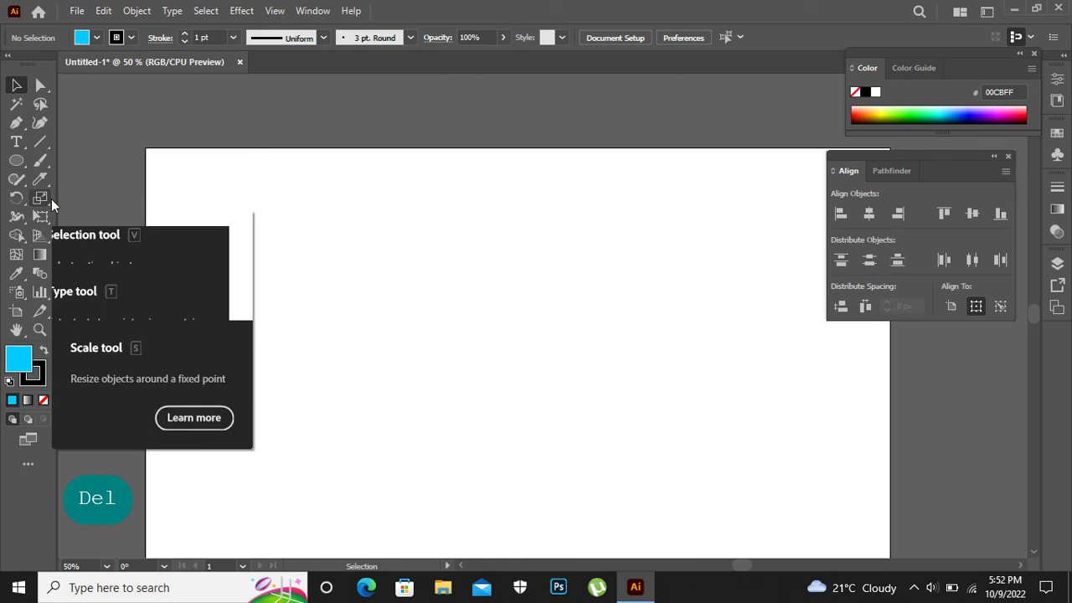
Reset the Essentials Classic workspace and collapse the expanded Properties panel to icons.
left_click(326, 11)
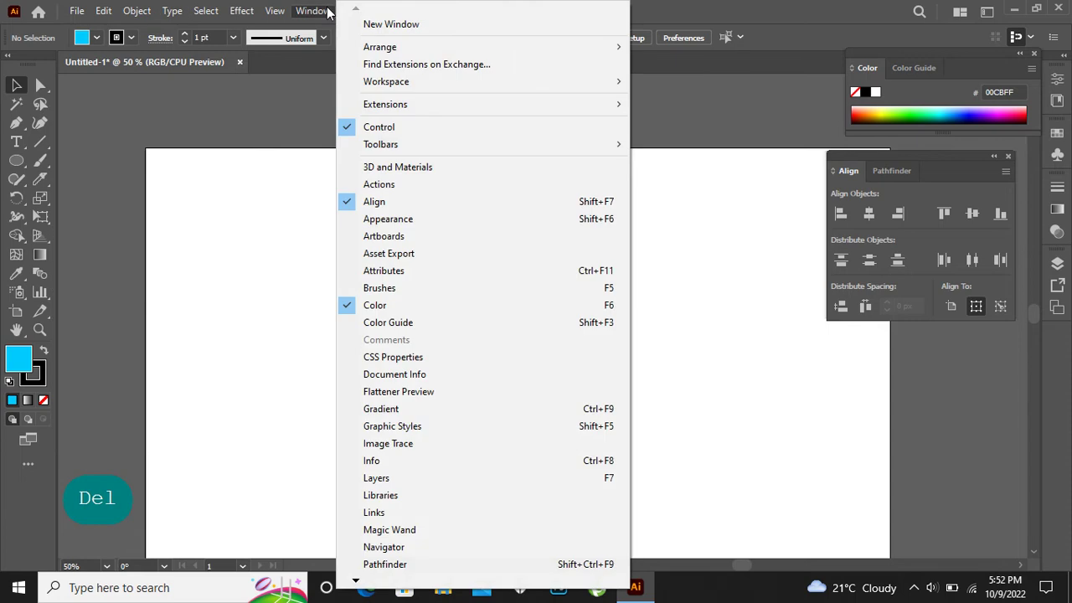
mouse_move(399, 84)
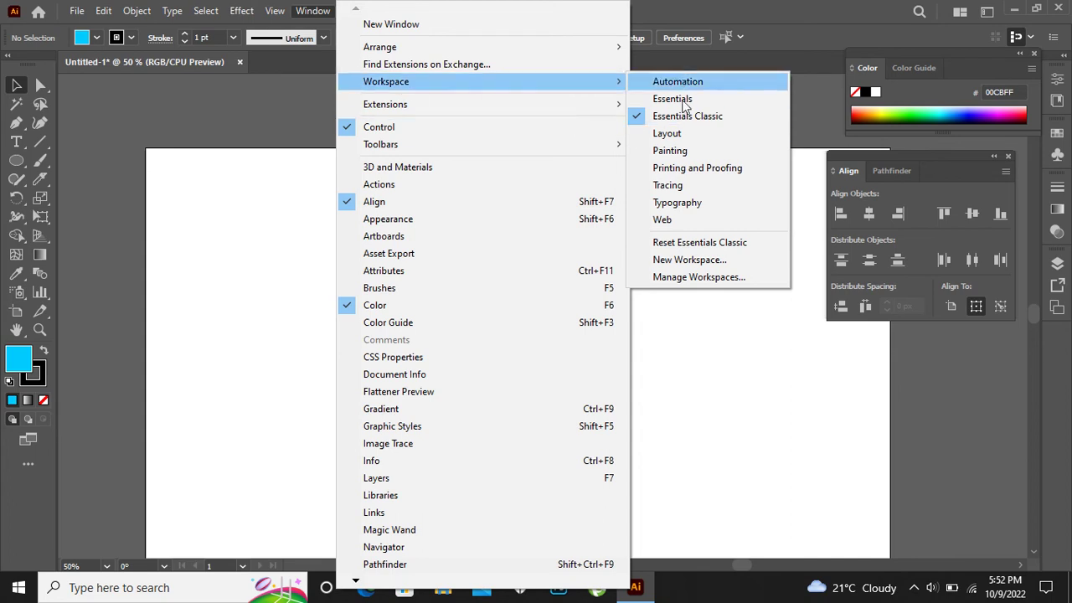
left_click(693, 244)
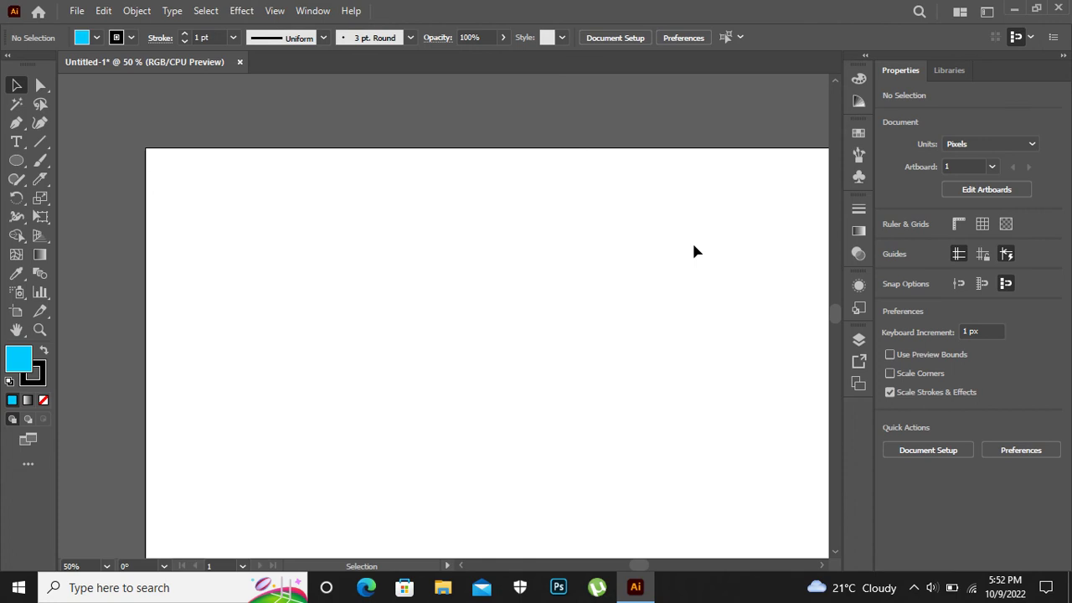
left_click(1063, 56)
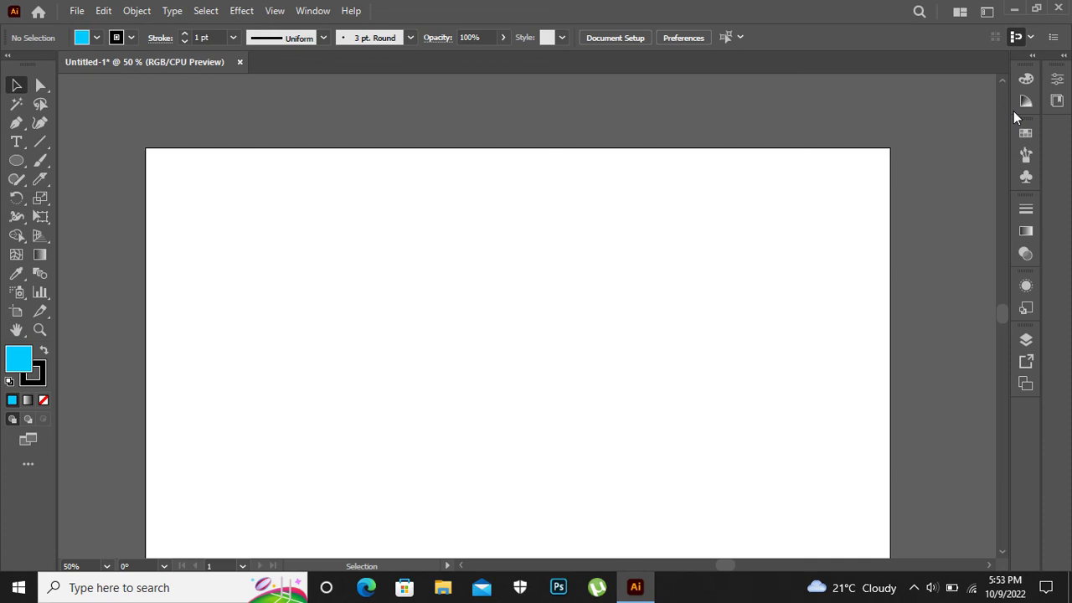
scroll(829, 119, "down", 3)
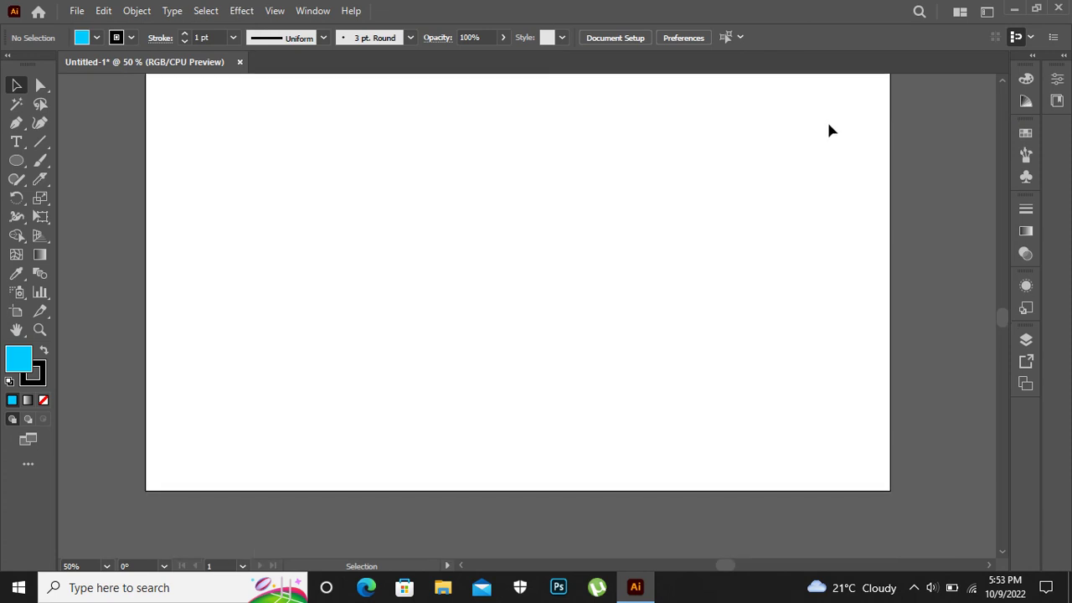
scroll(830, 130, "up", 1)
left_click(326, 17)
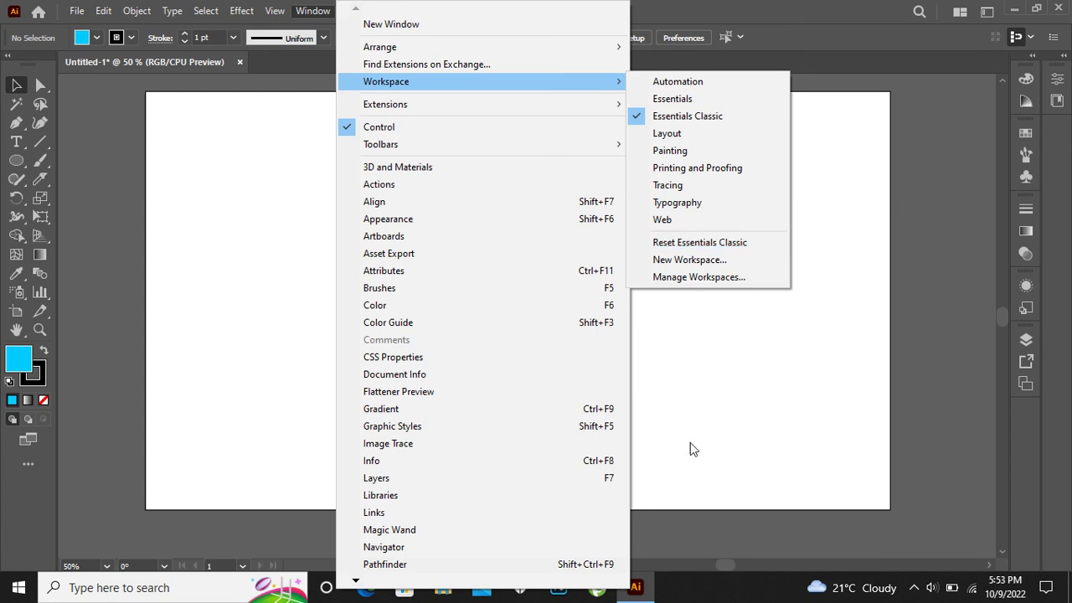
left_click(858, 462)
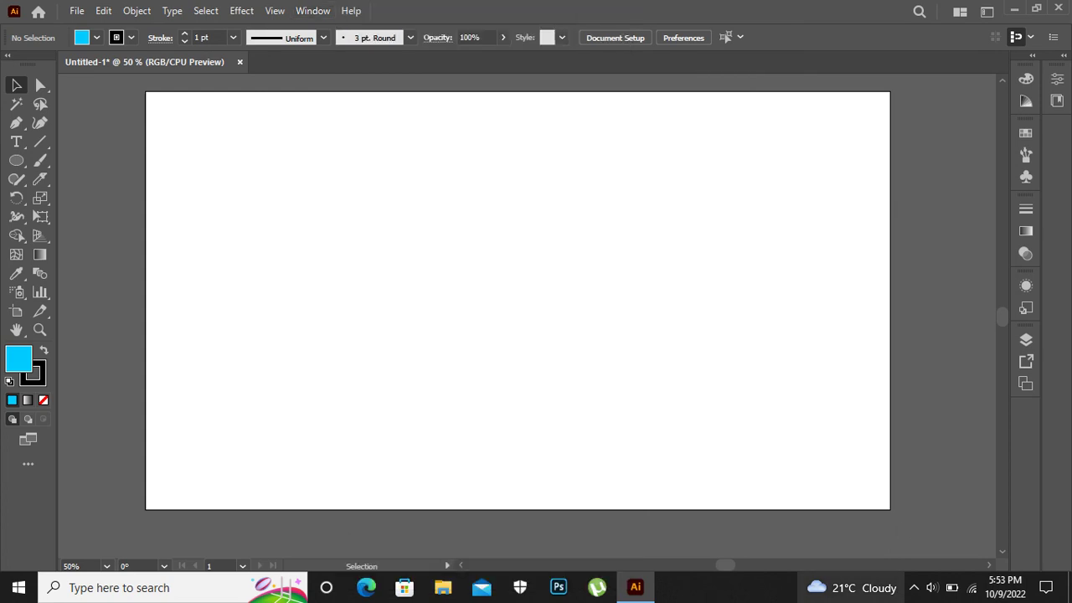
left_click(915, 588)
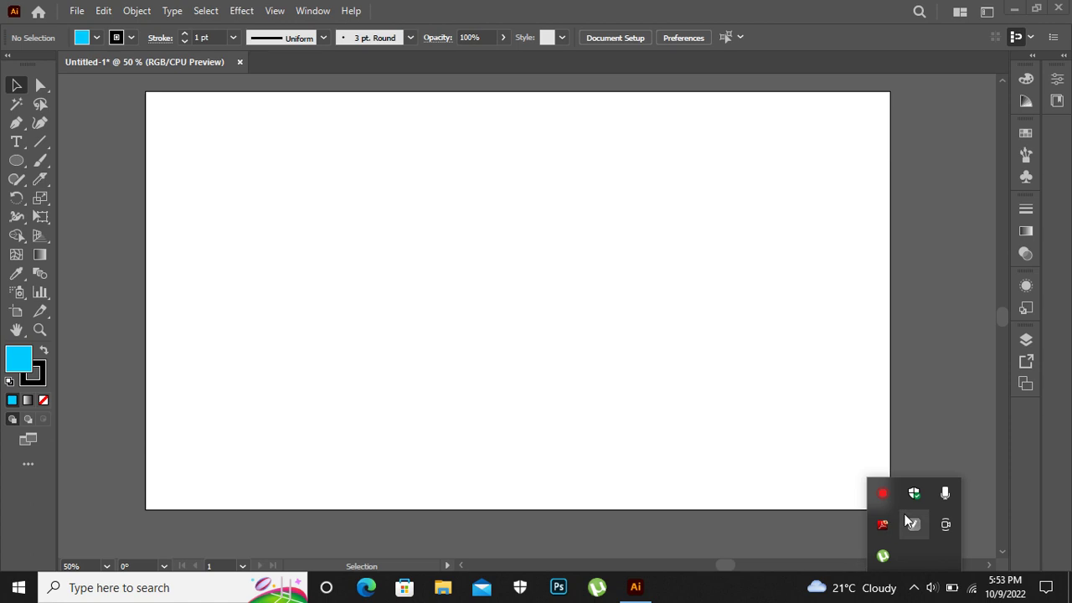
left_click(883, 493)
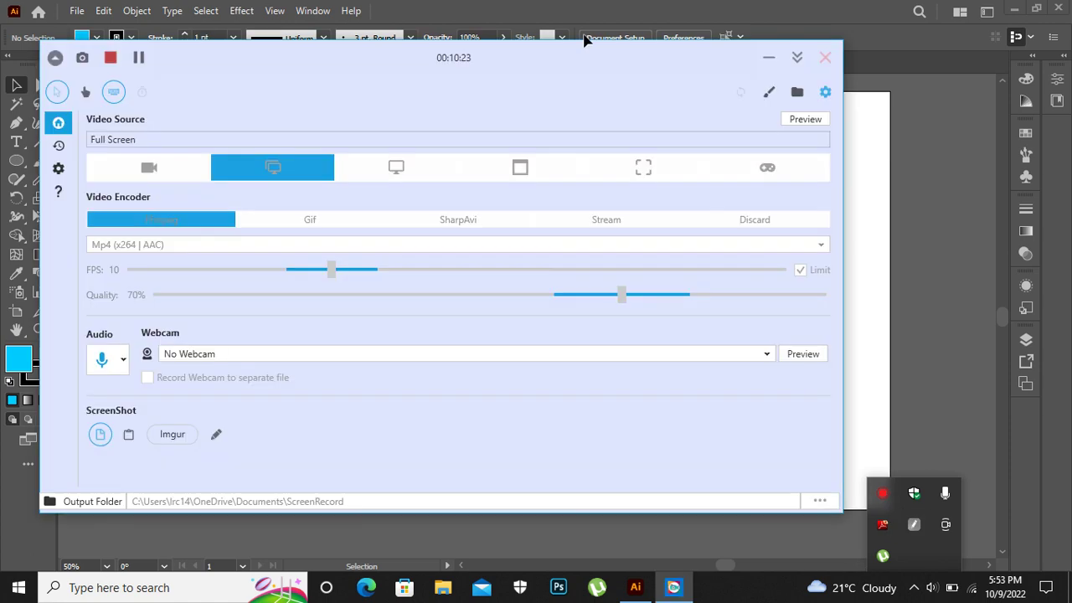